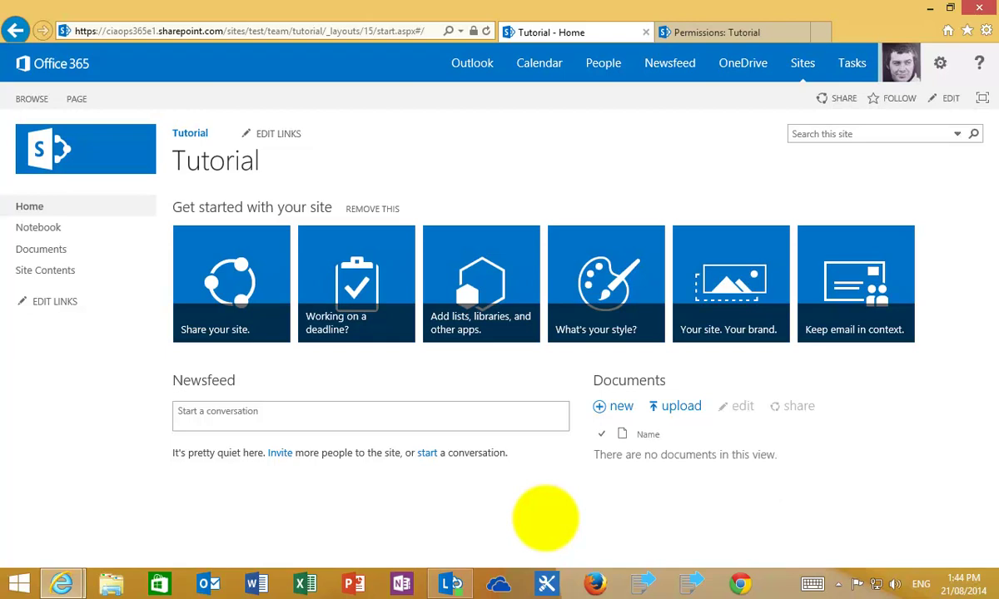
# Switch to the 'Permissions: Tutorial' tab showing the site's Members, Owners and Visitors groups.
pyautogui.click(699, 35)
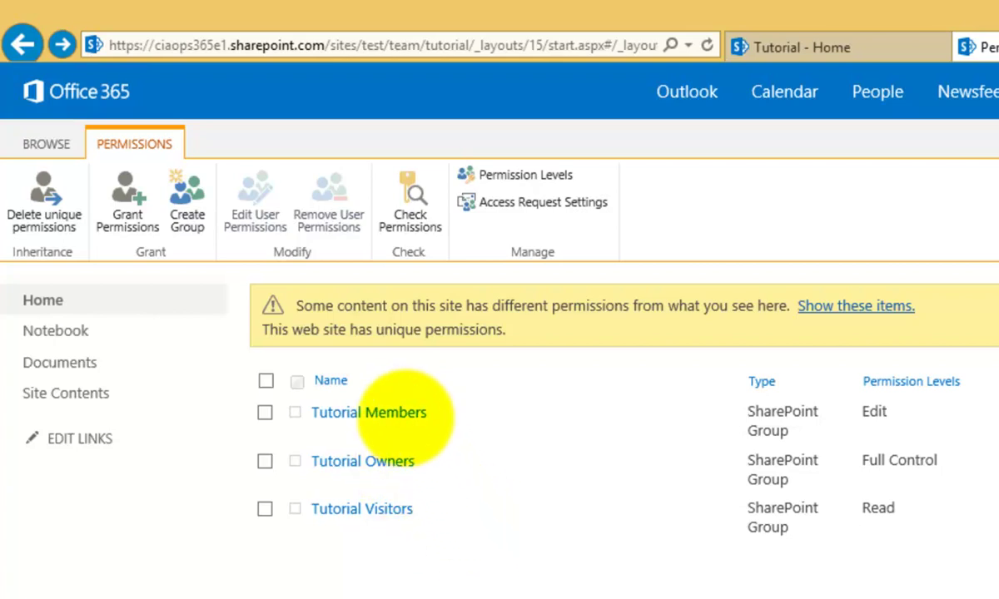
pyautogui.click(402, 413)
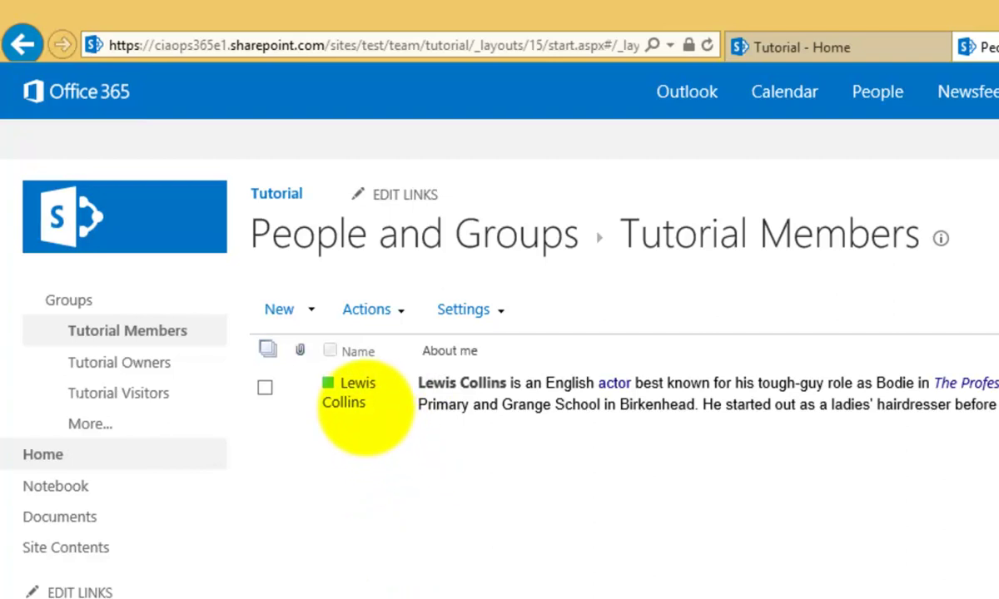
pyautogui.click(283, 308)
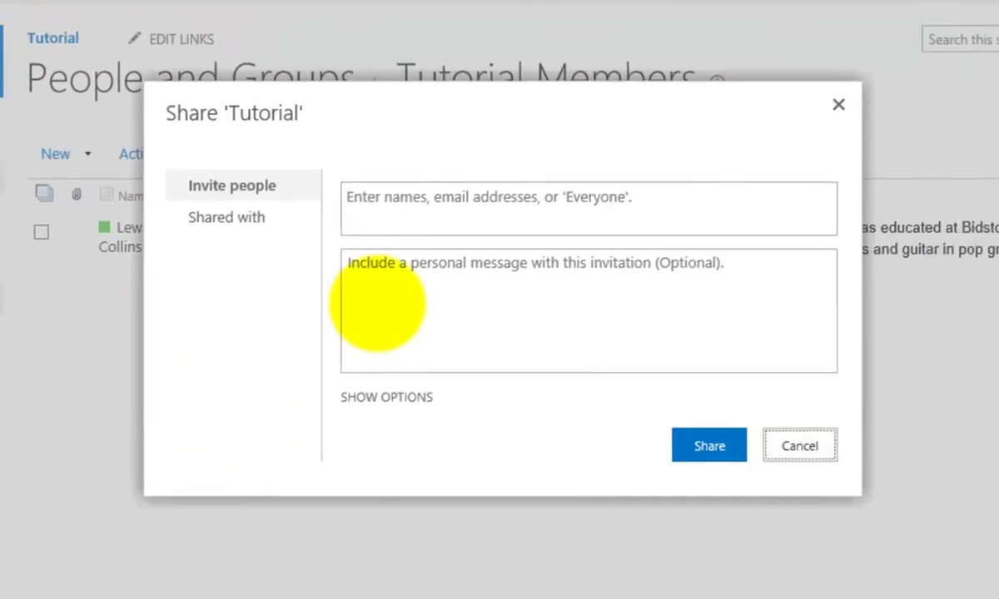
pyautogui.click(801, 446)
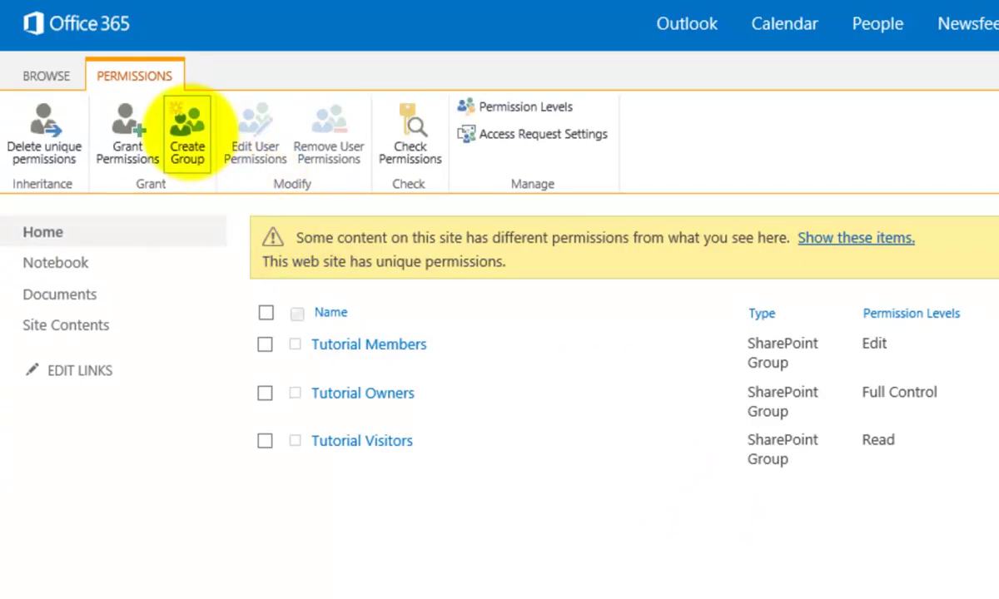
# Create a site group named 'New Group' with Design permission on the Tutorial site.
pyautogui.click(186, 135)
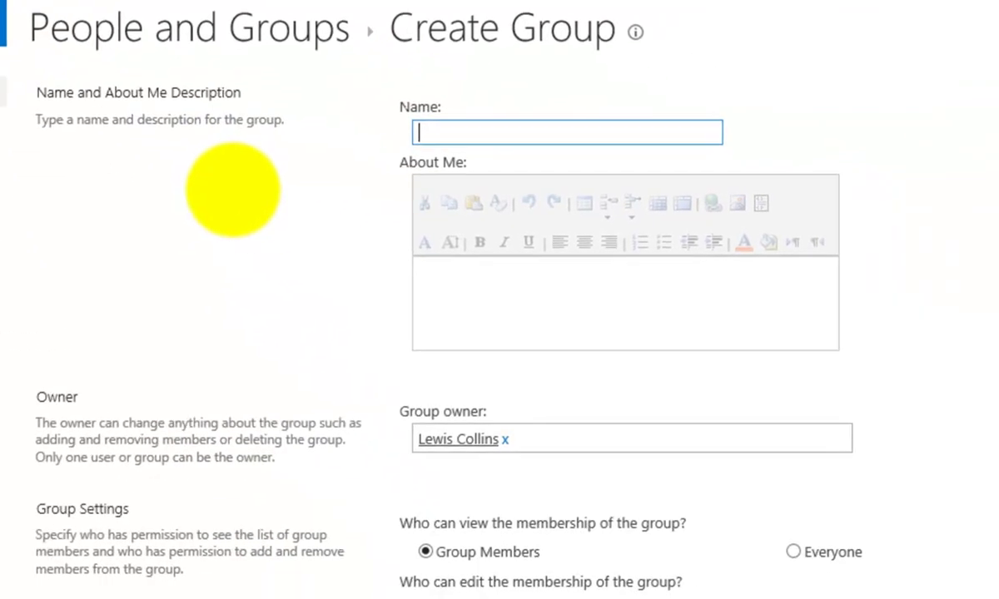
pyautogui.write('new Group')
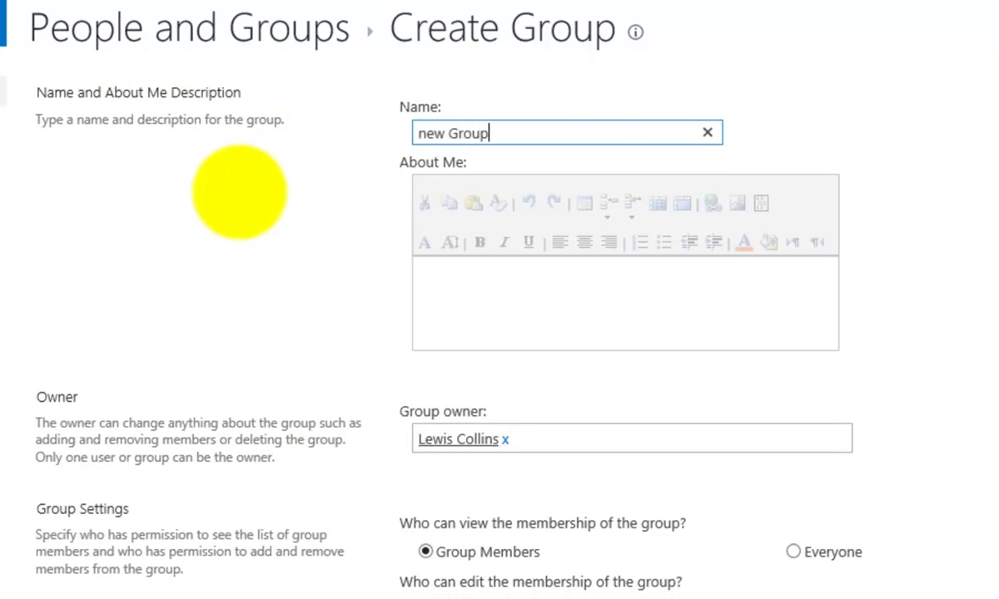
pyautogui.press('Delete')
pyautogui.write('N')
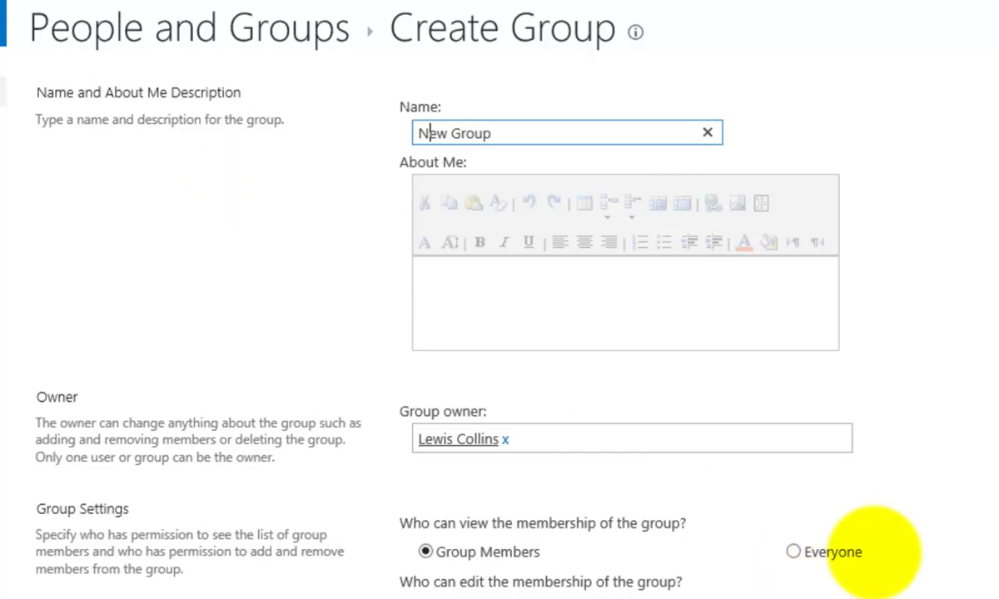
pyautogui.scroll(-5, 500, 299)
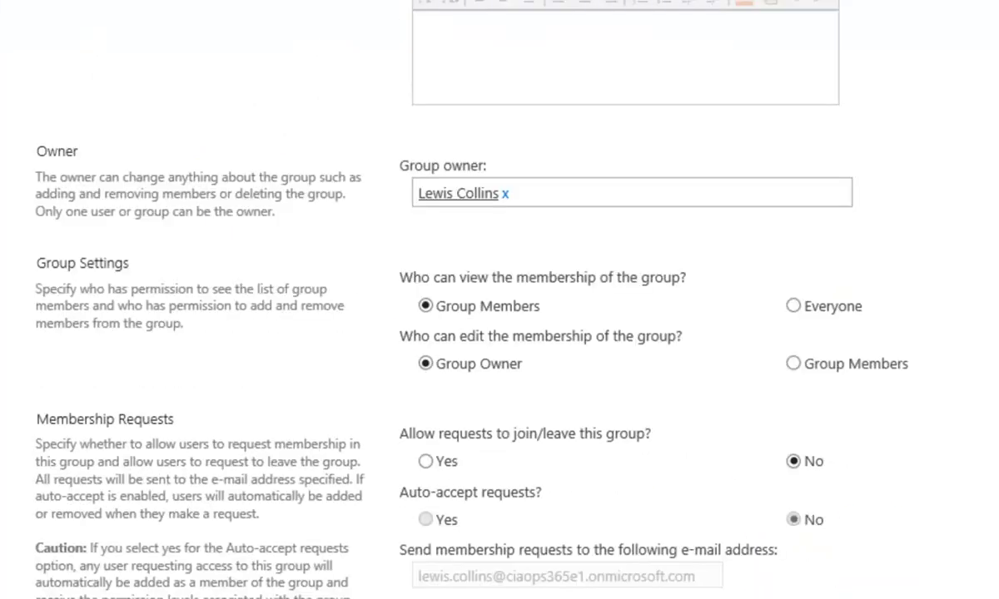
pyautogui.scroll(-5, 499, 299)
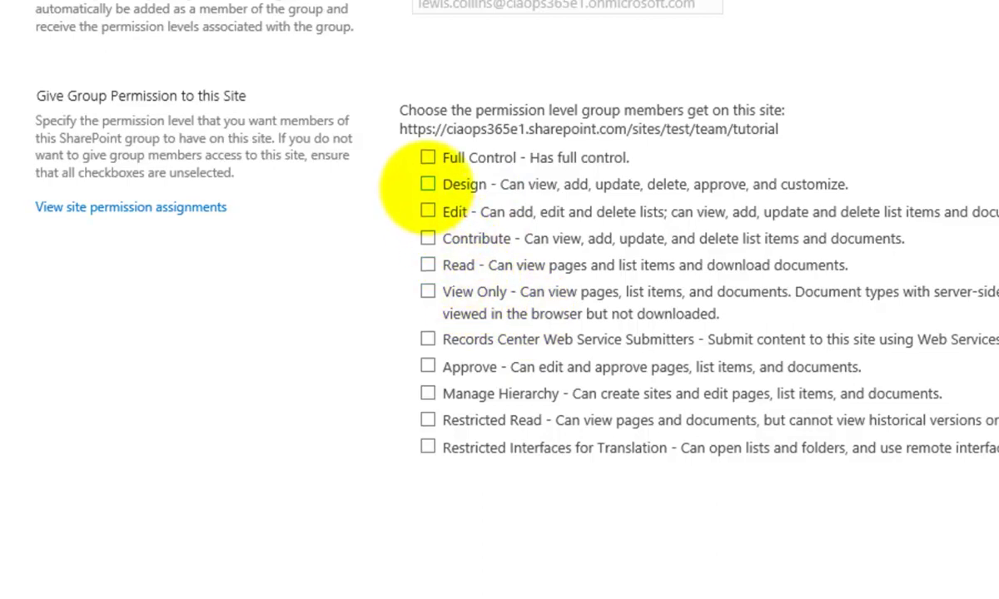
pyautogui.click(427, 184)
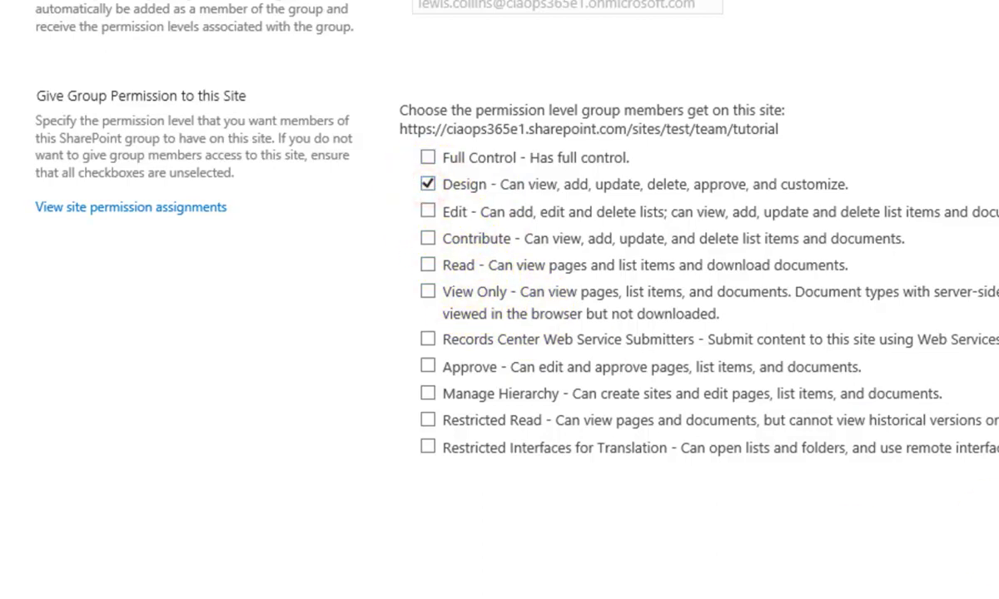
pyautogui.scroll(10, 743, 586)
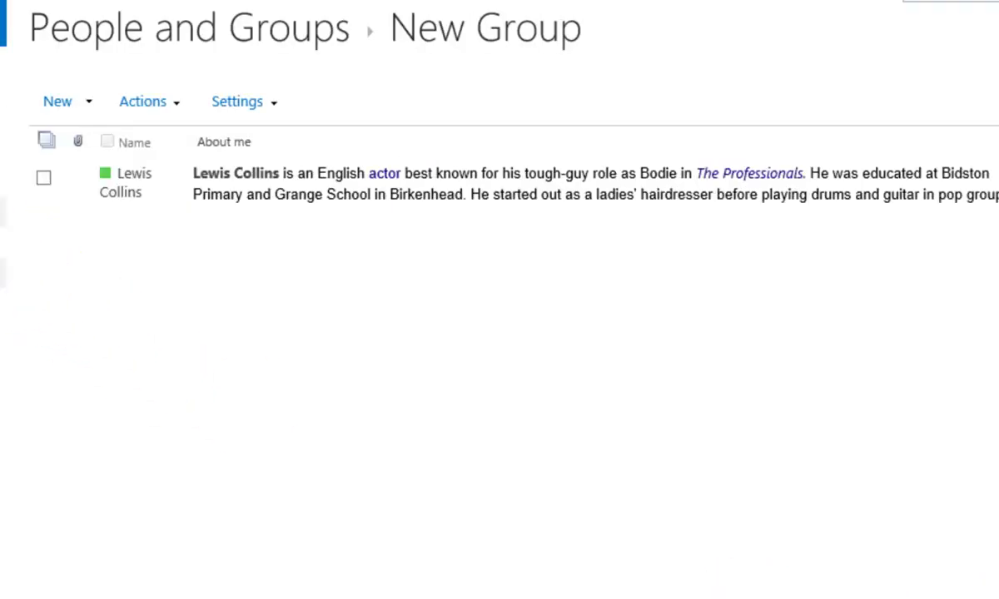
pyautogui.click(49, 218)
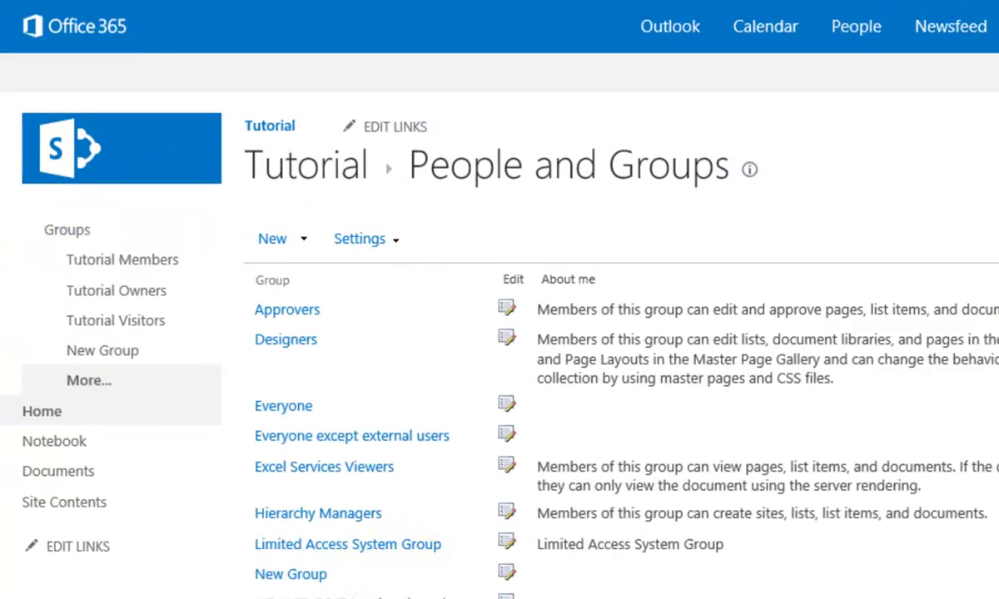
pyautogui.scroll(-6, 583, 333)
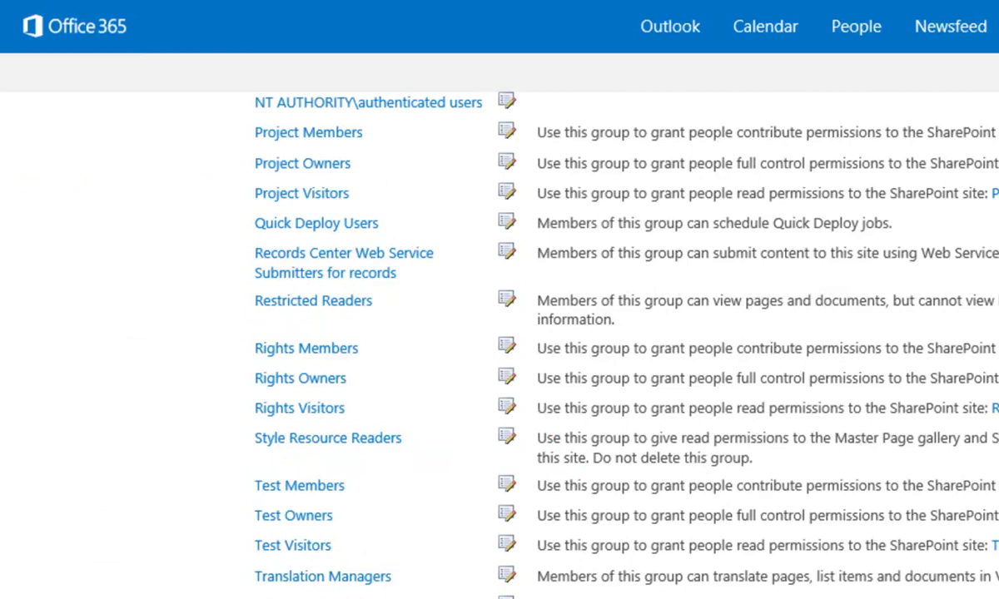
pyautogui.scroll(3, 500, 250)
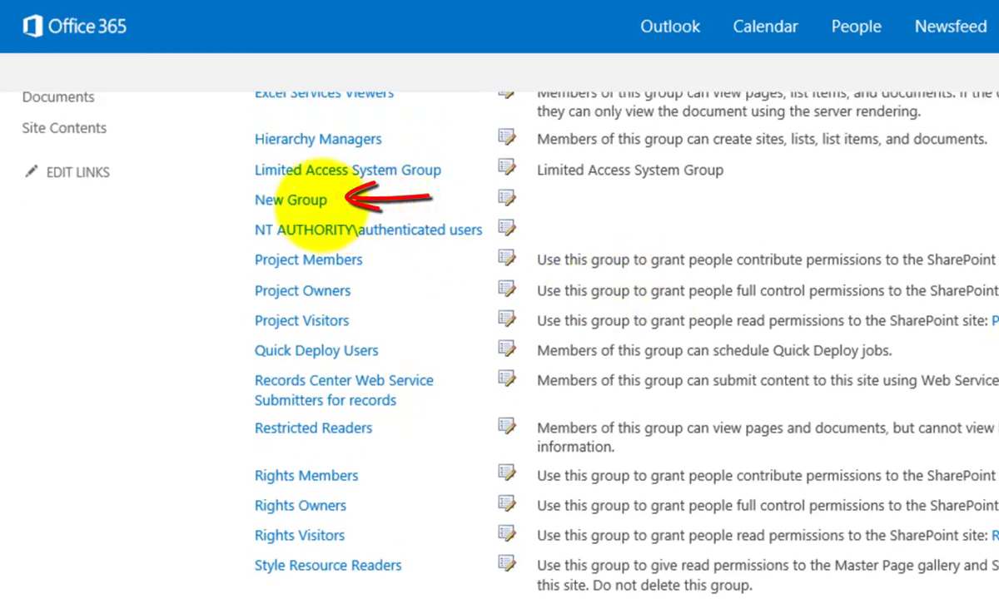
pyautogui.click(289, 201)
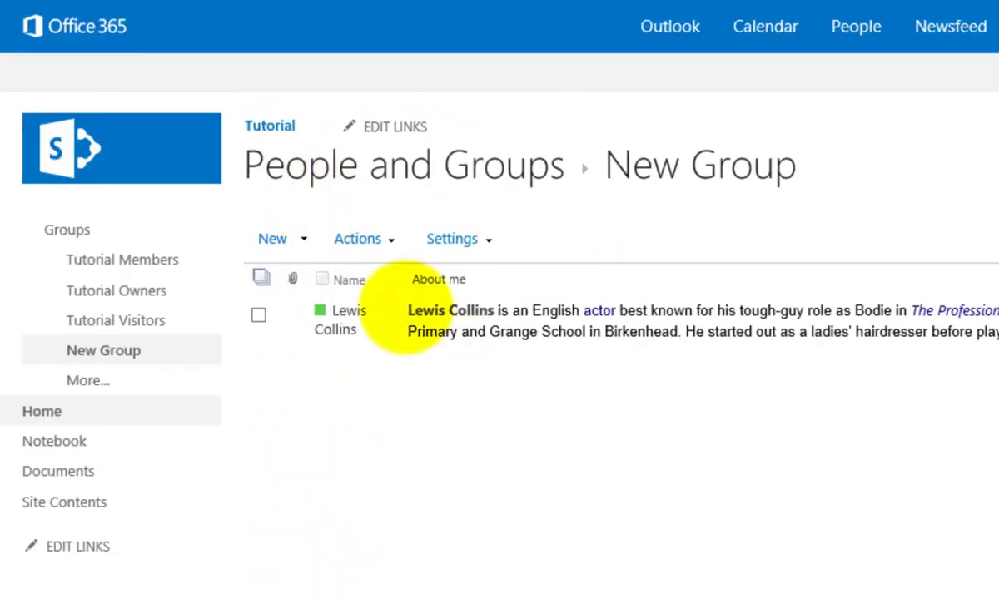
# Remove the sole member from New Group and return to the Groups list.
pyautogui.click(258, 313)
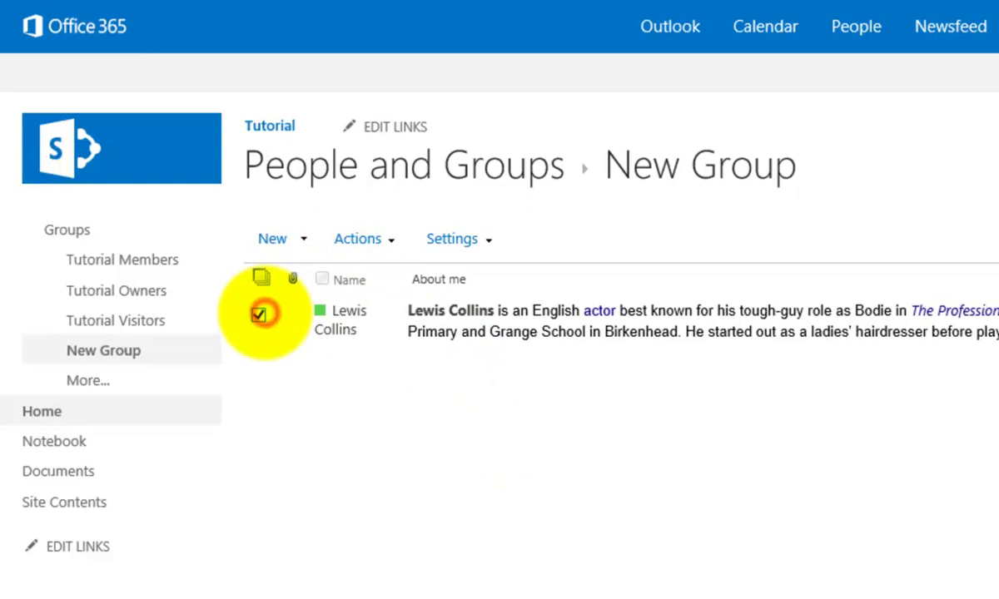
pyautogui.click(370, 239)
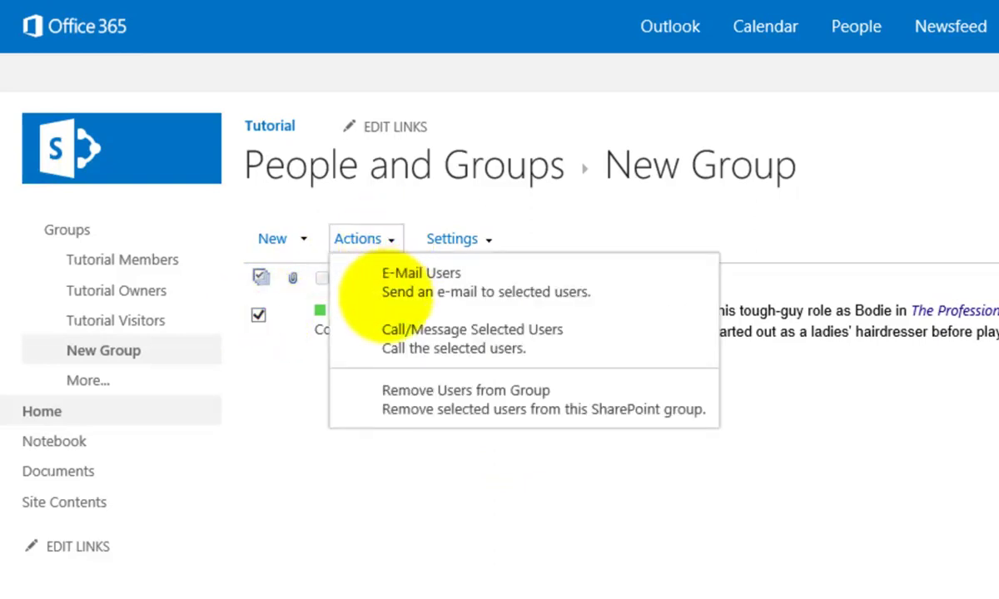
pyautogui.click(393, 406)
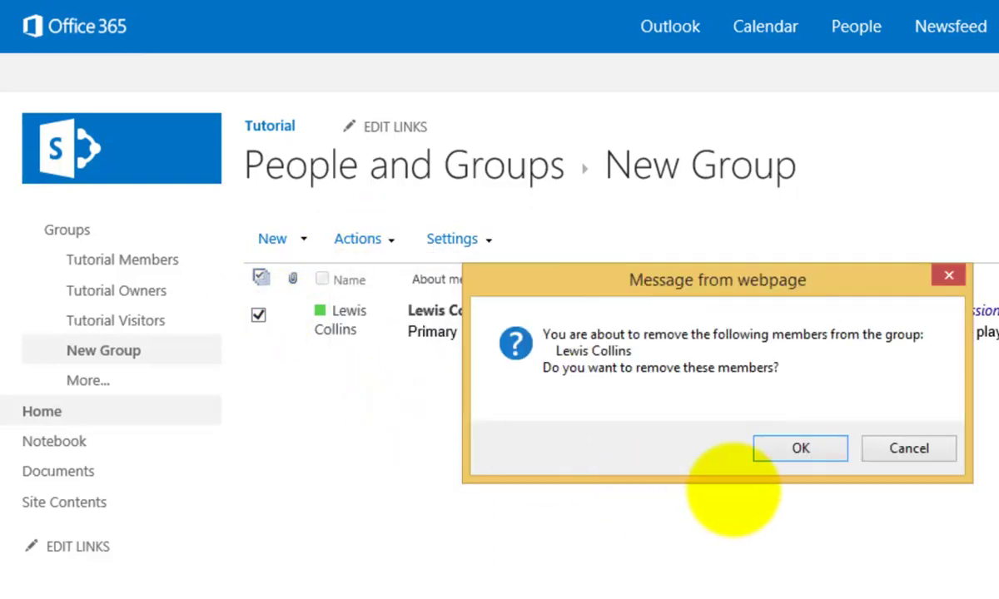
pyautogui.click(783, 448)
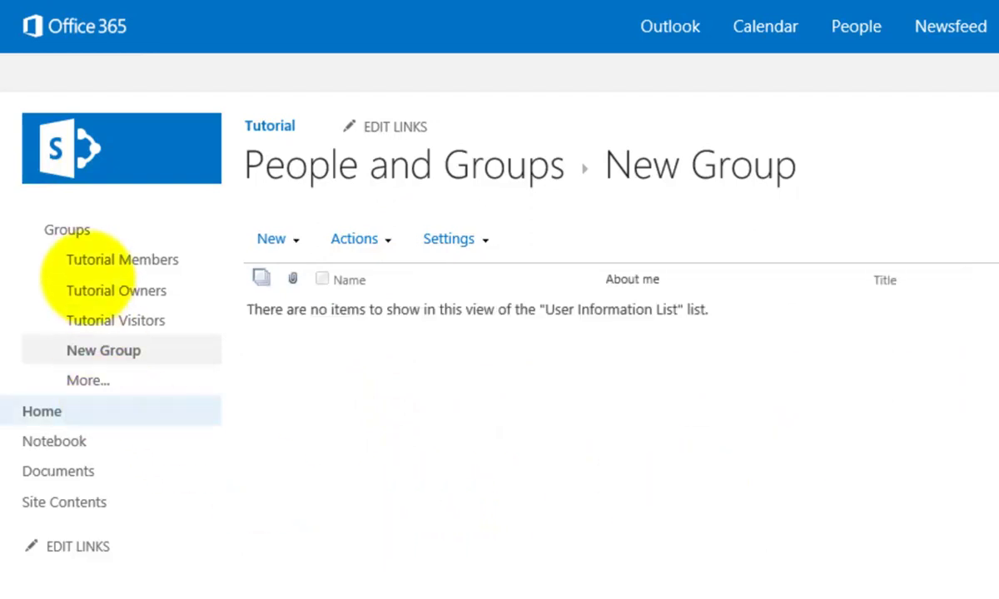
pyautogui.click(64, 229)
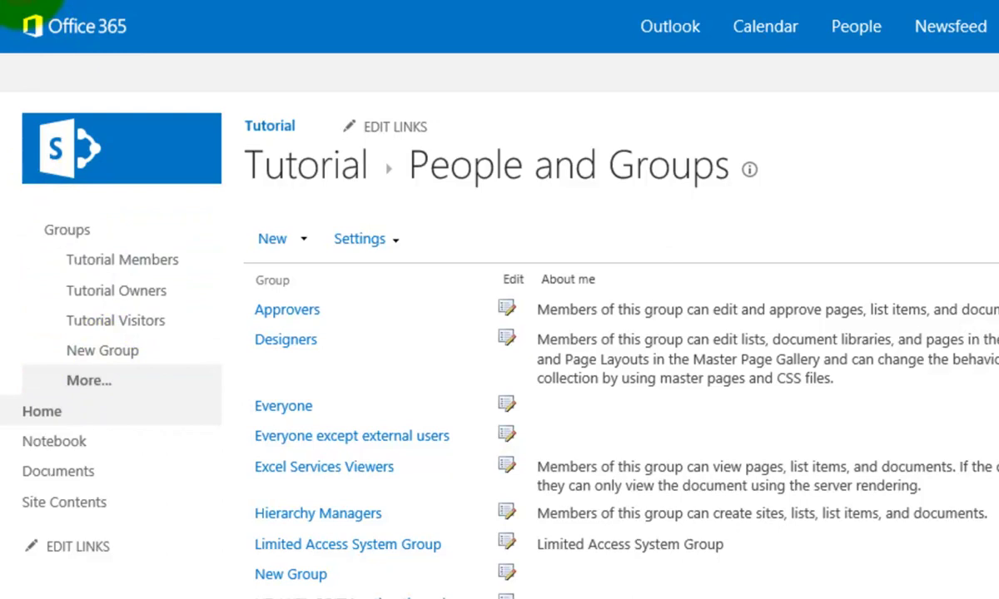
# Open New Group, then open the Share 'Tutorial' form from the site's home page.
pyautogui.click(102, 351)
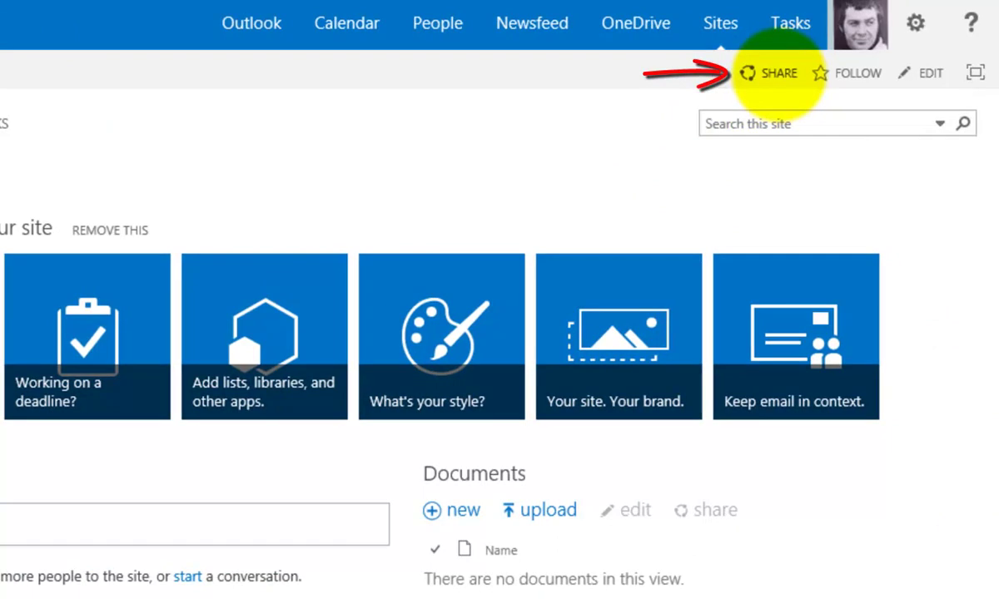
pyautogui.click(774, 74)
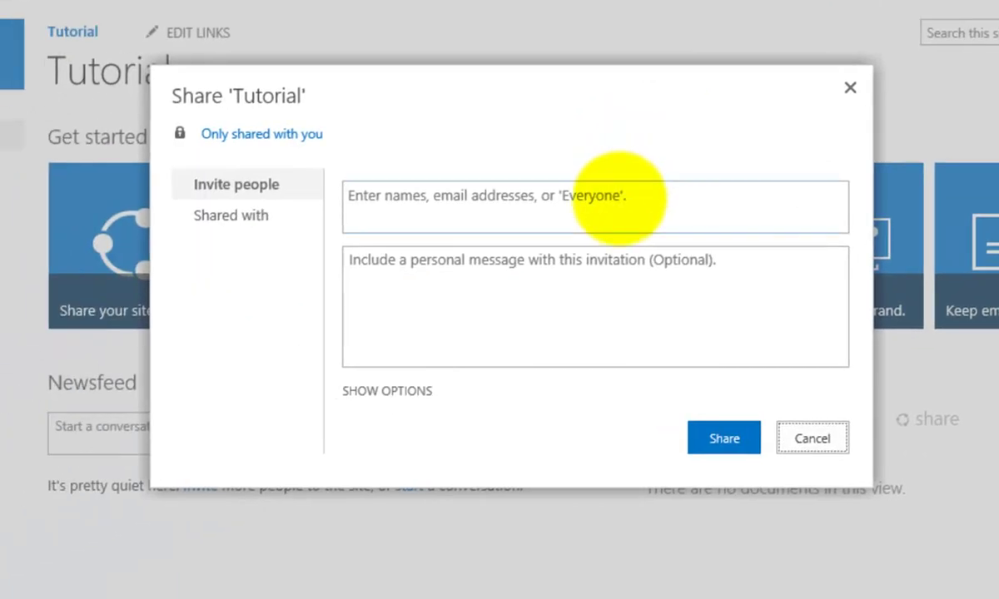
# Add the colleague as an invitee by searching their name and picking the suggestion.
pyautogui.click(619, 197)
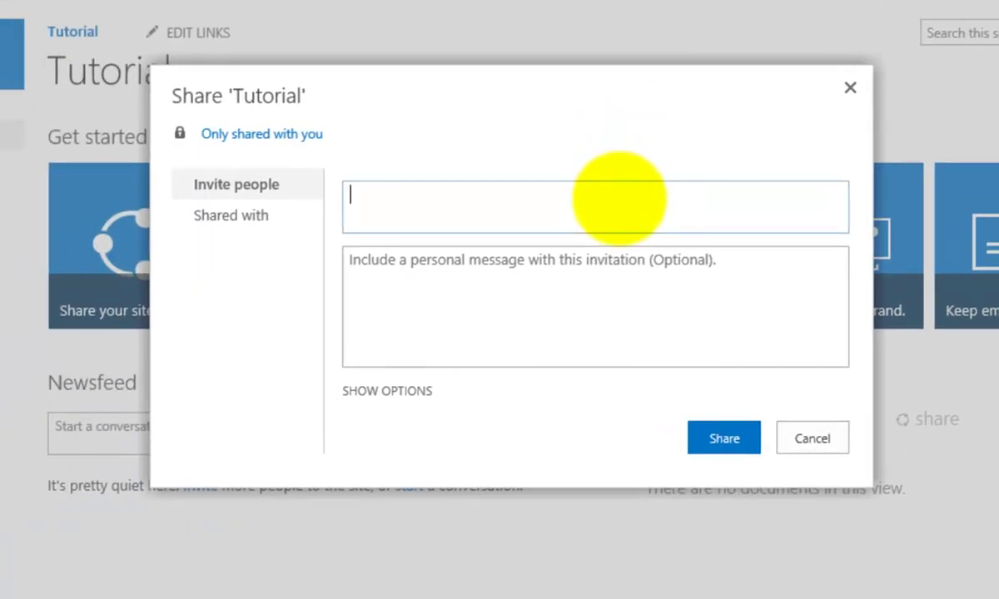
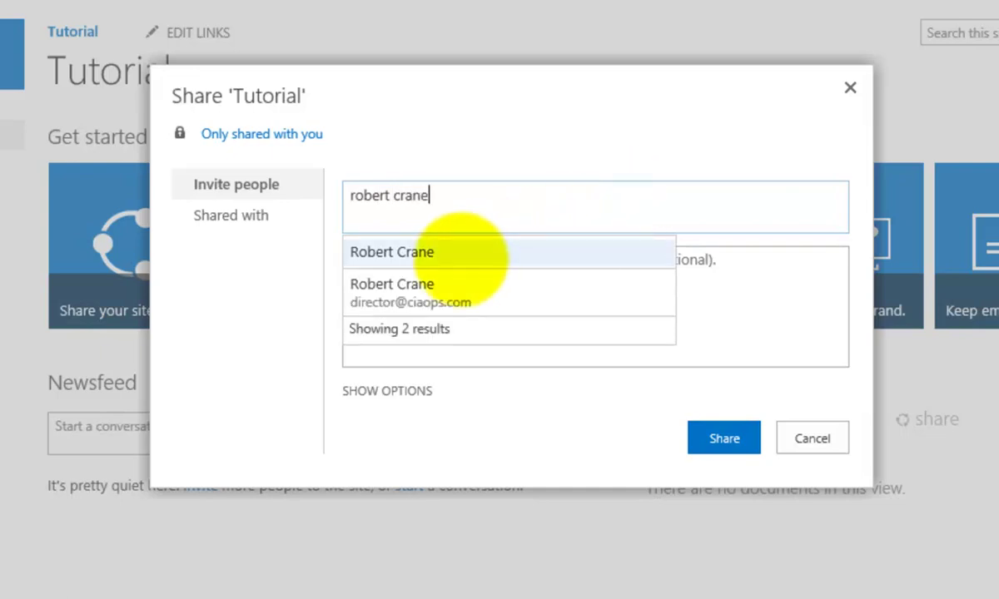
pyautogui.click(445, 253)
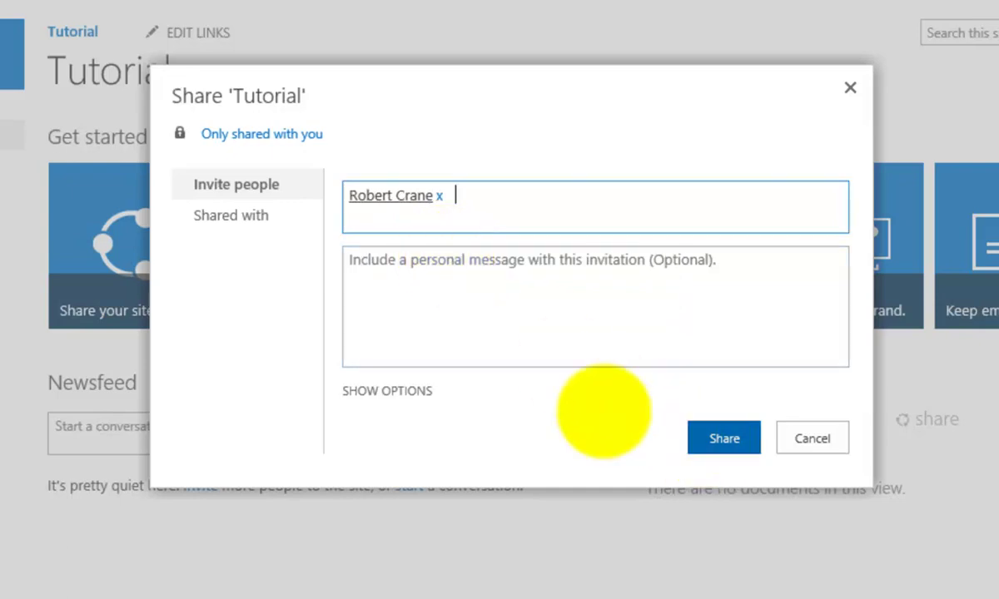
# Share the site into New Group [Design] without sending an email invitation.
pyautogui.click(410, 391)
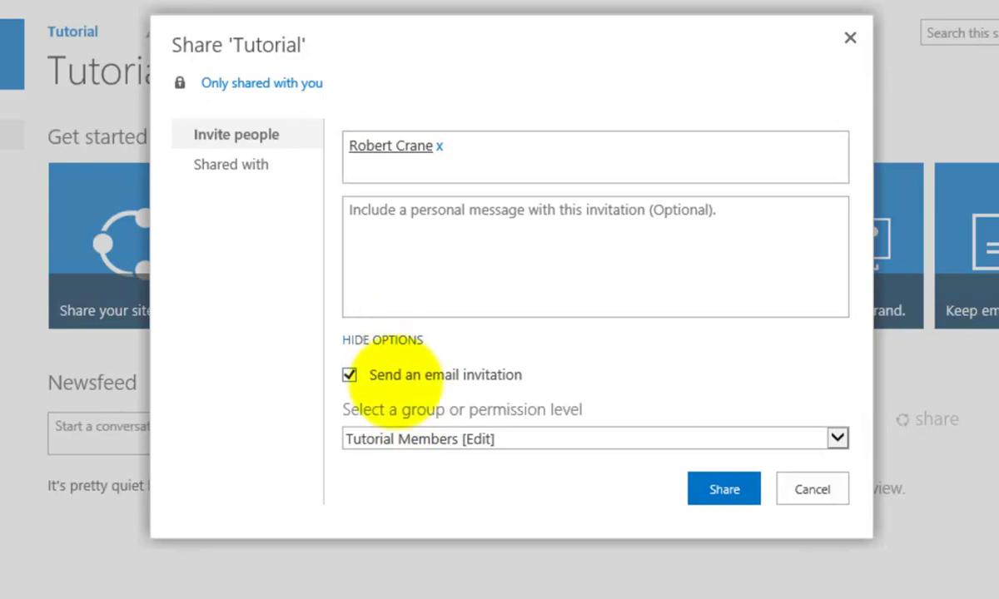
pyautogui.click(349, 375)
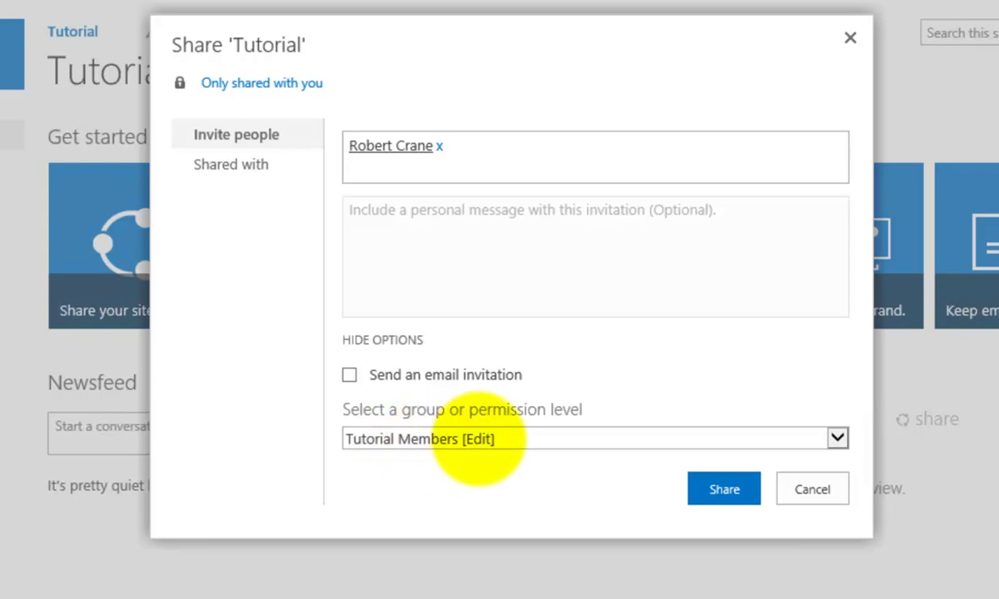
pyautogui.click(835, 438)
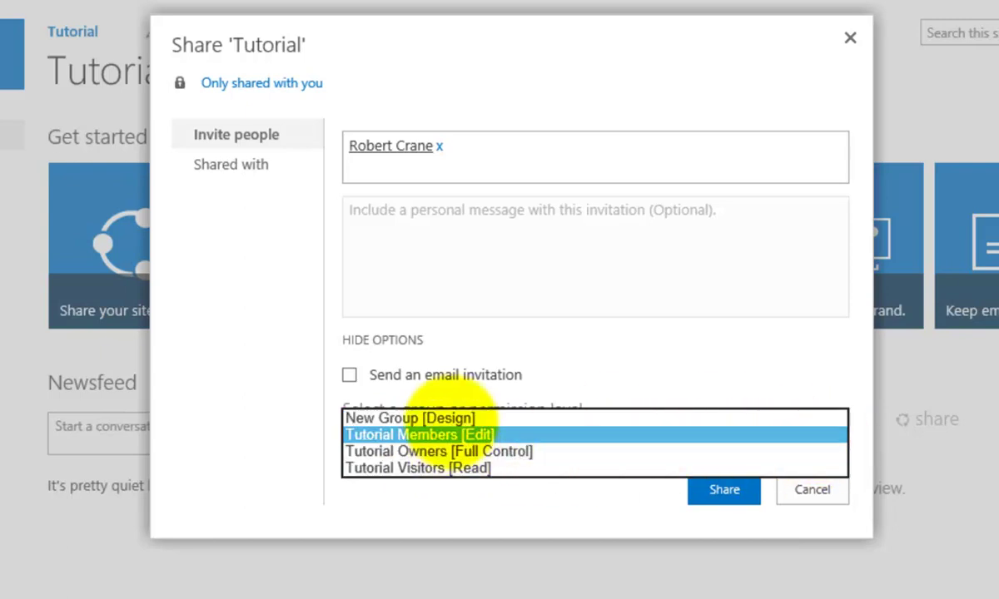
pyautogui.click(444, 417)
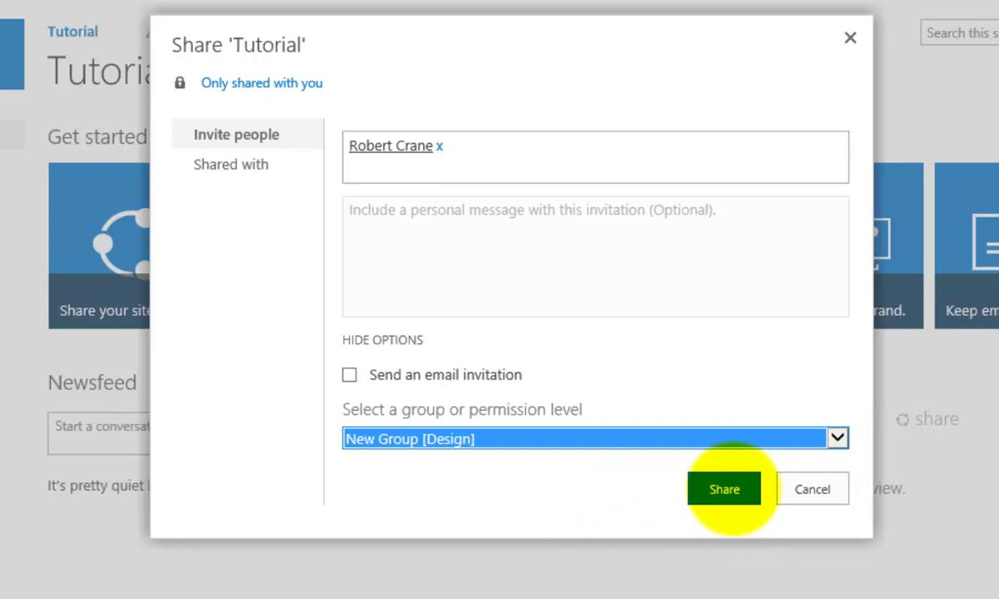
pyautogui.click(724, 489)
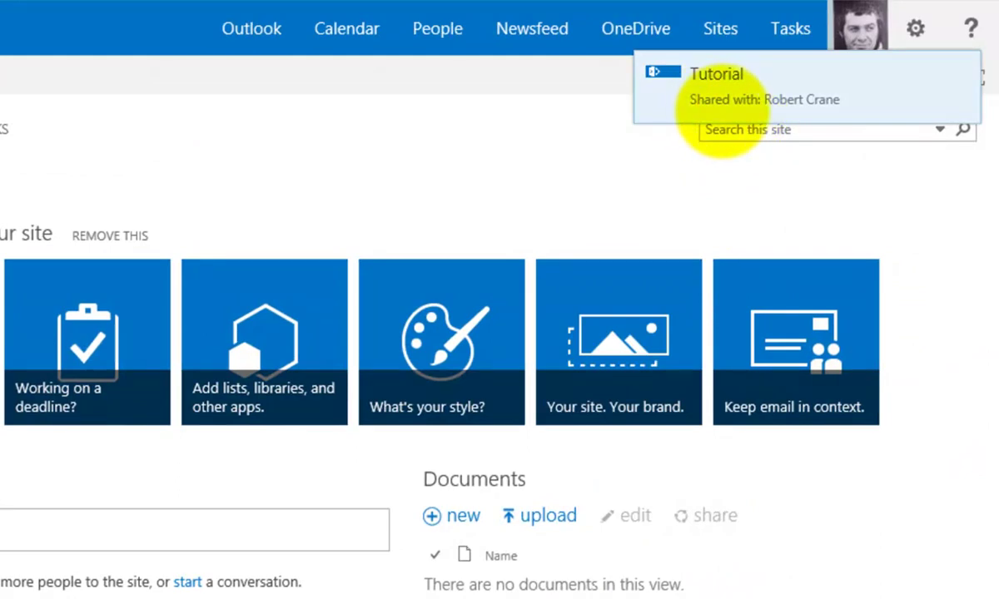
pyautogui.click(562, 217)
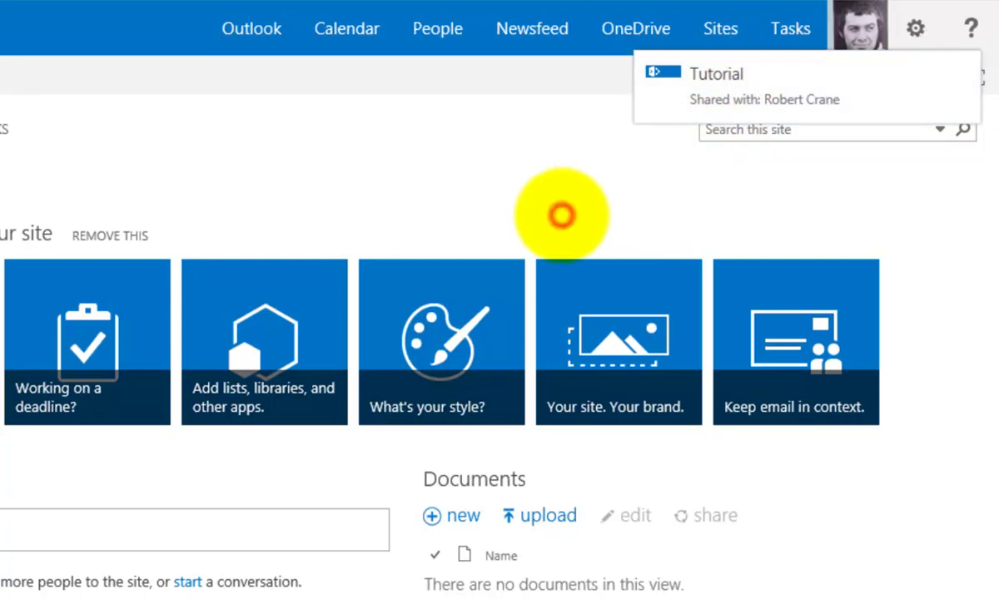
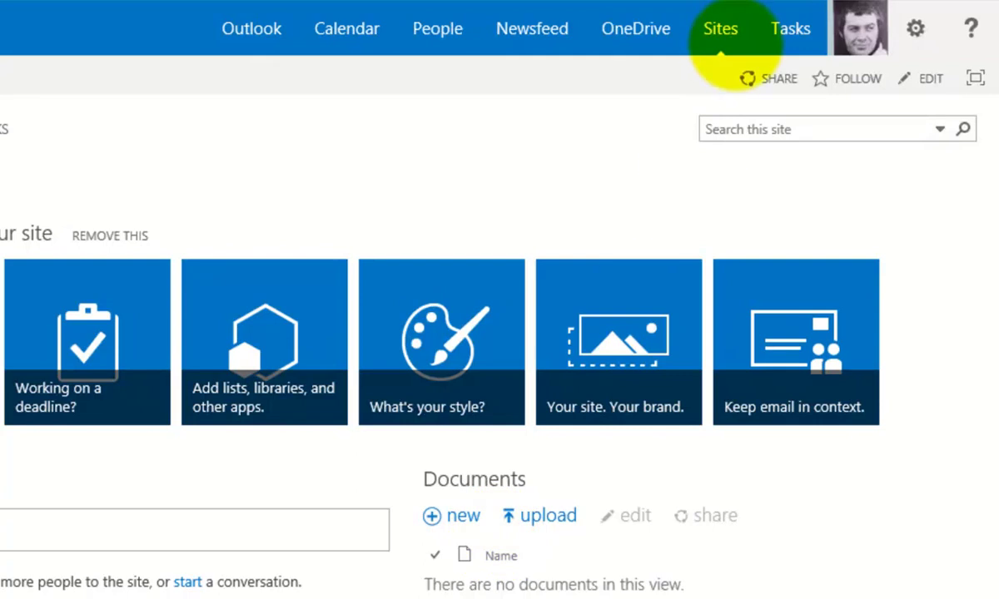
# Check who the Tutorial site is shared with, then go to its advanced permission settings.
pyautogui.click(764, 79)
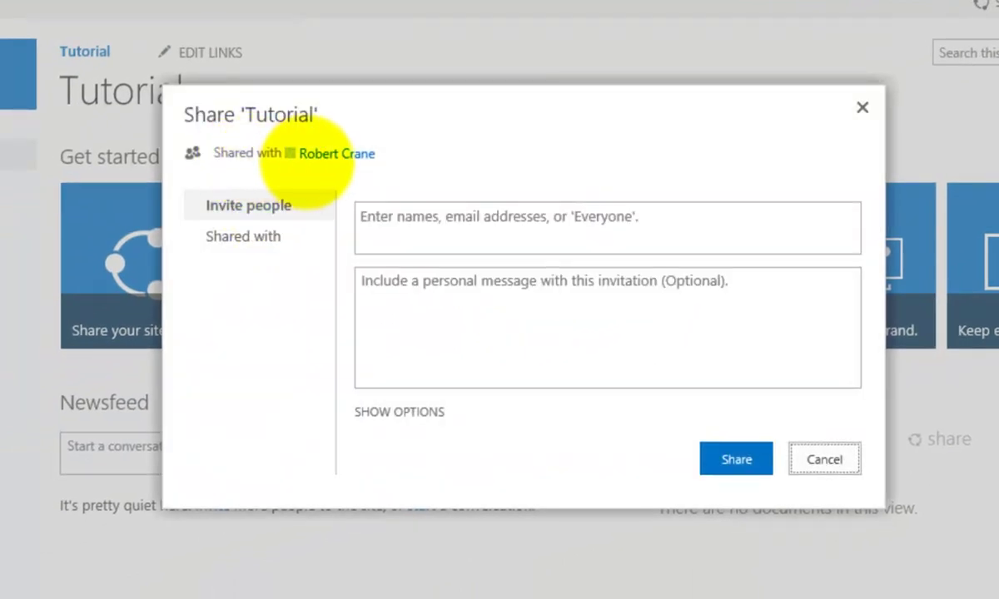
pyautogui.click(265, 236)
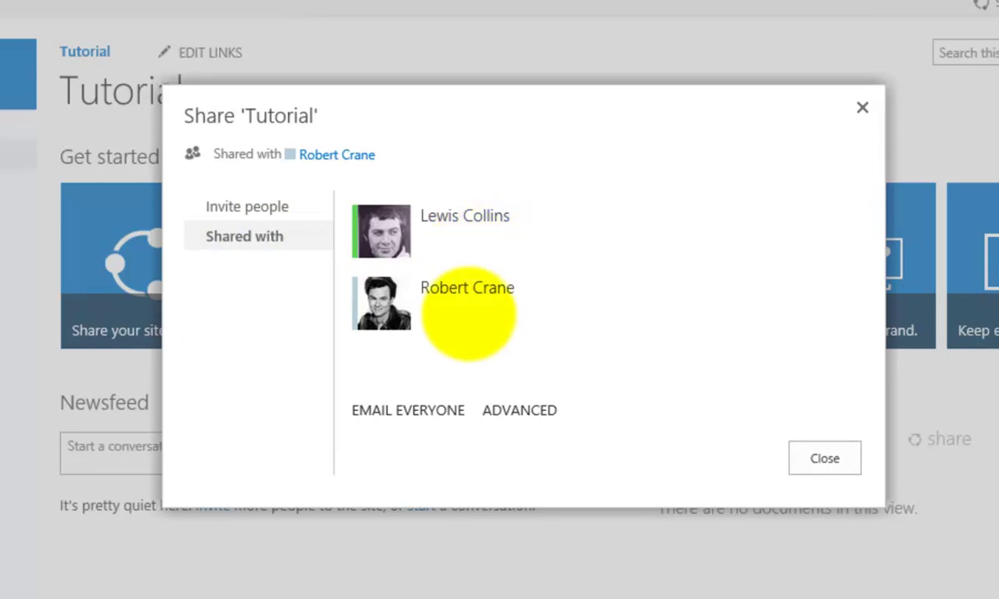
pyautogui.click(467, 312)
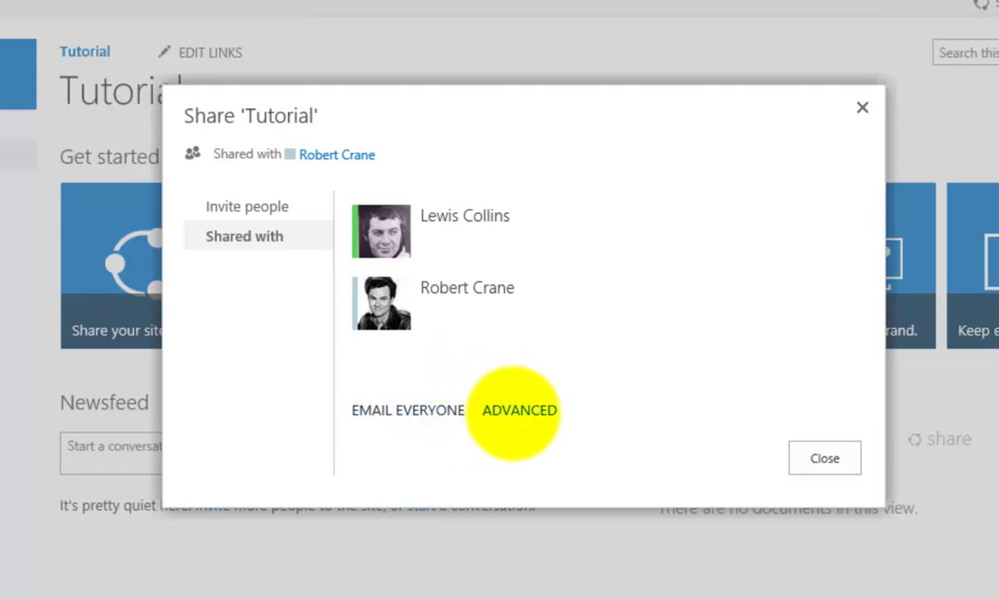
pyautogui.click(516, 410)
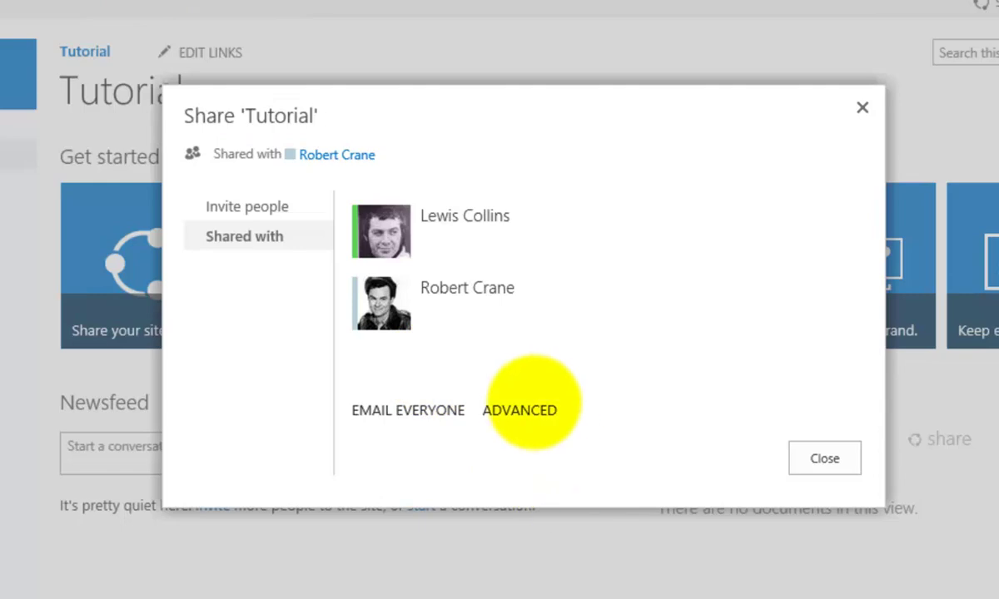
pyautogui.click(532, 411)
# Review the site's group permission levels, then return to the Tutorial home page via the breadcrumb.
pyautogui.click(532, 411)
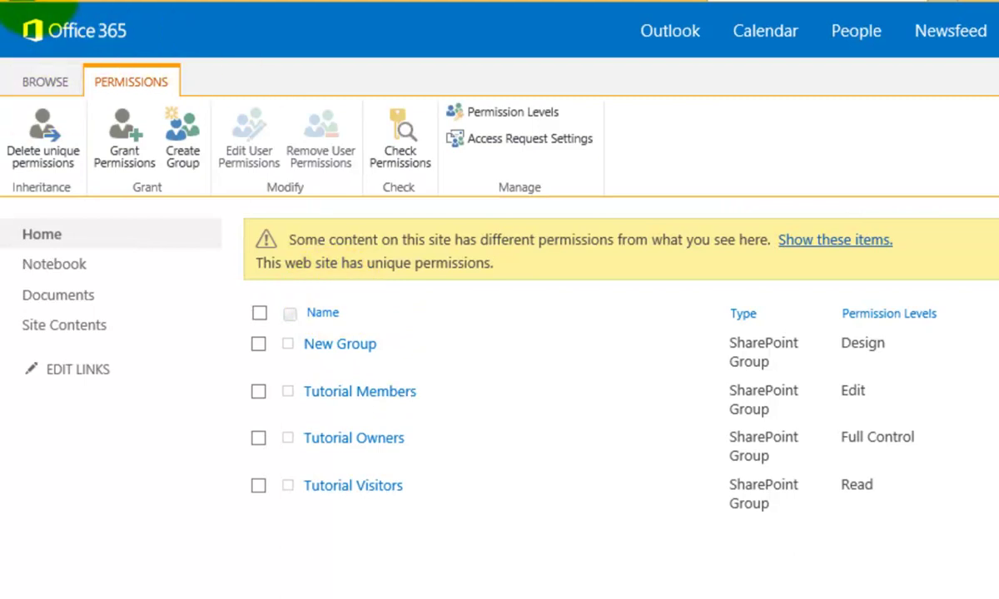
pyautogui.click(40, 79)
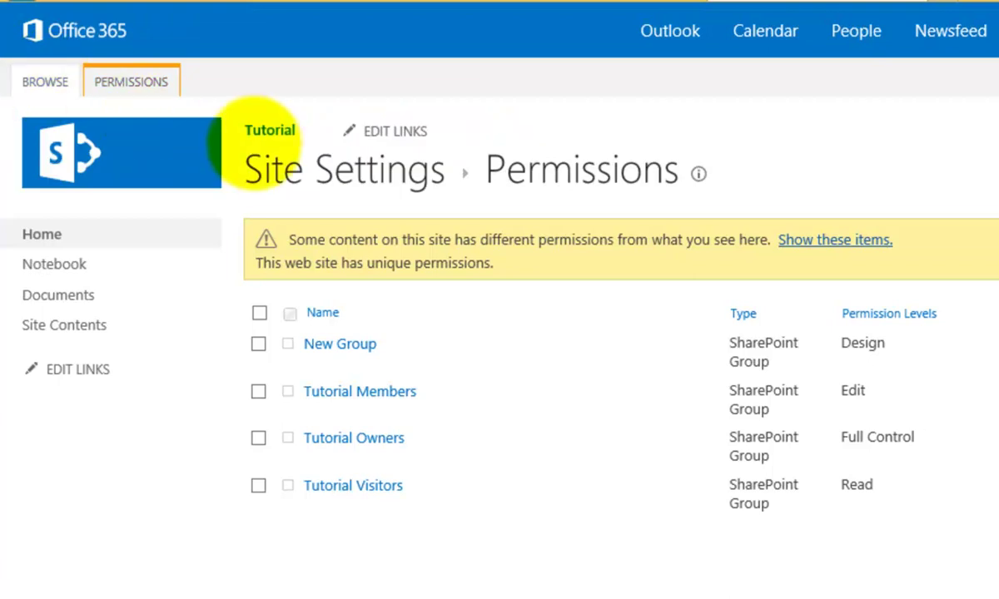
pyautogui.click(259, 129)
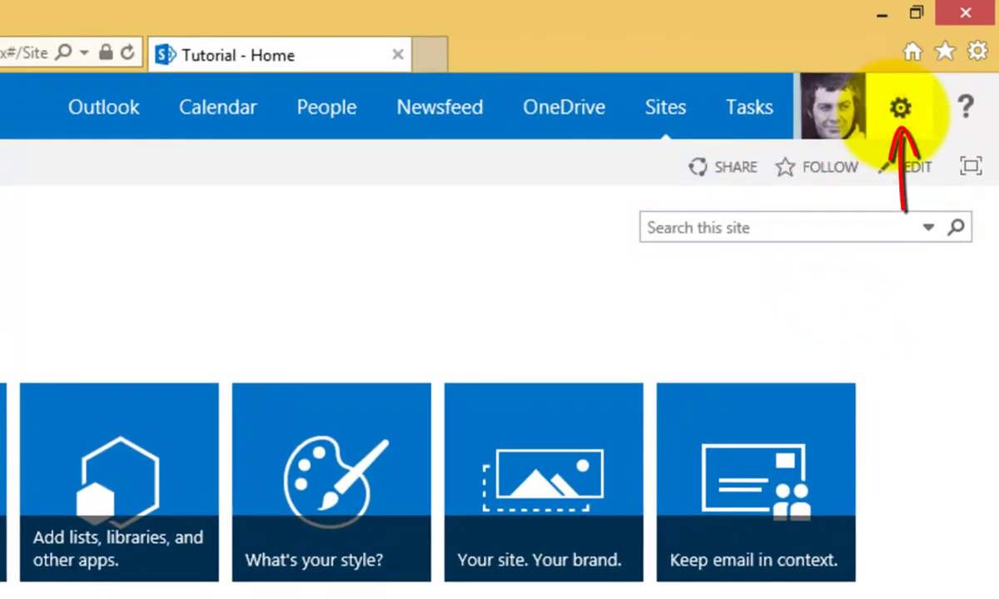
# Go to Site settings > Site permissions and open New Group's one-member list.
pyautogui.click(899, 108)
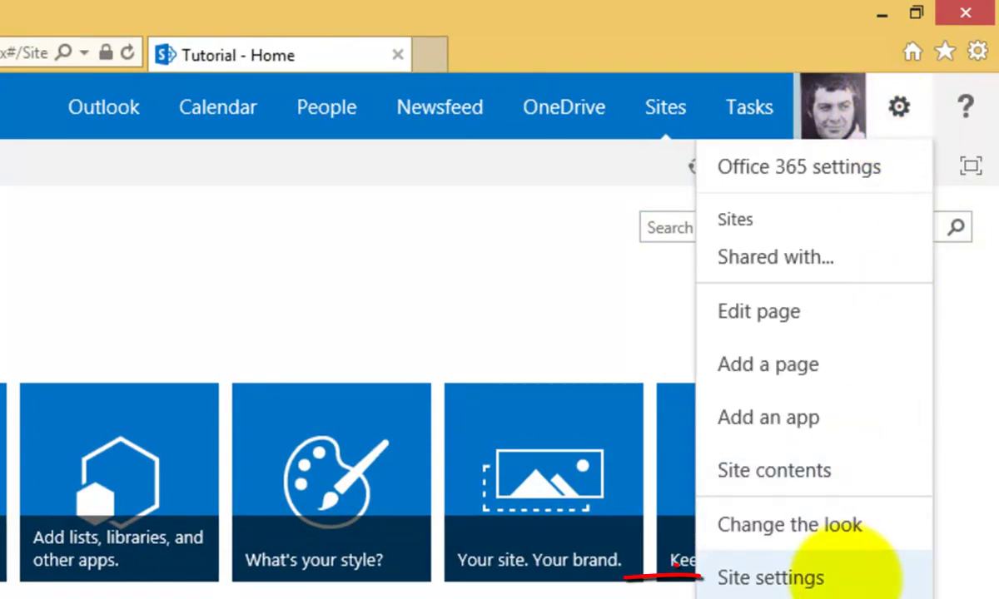
pyautogui.click(857, 576)
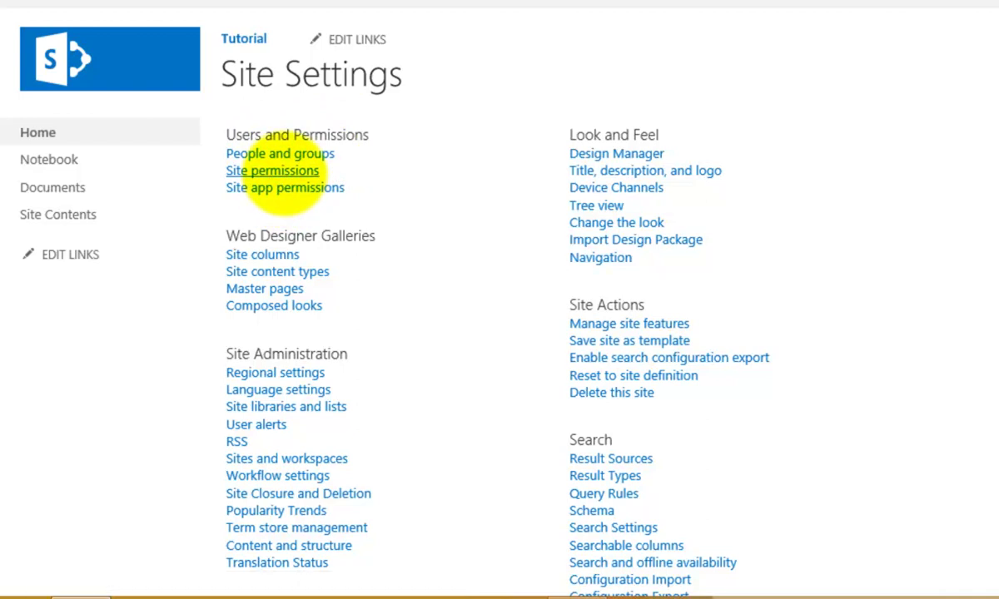
pyautogui.click(283, 171)
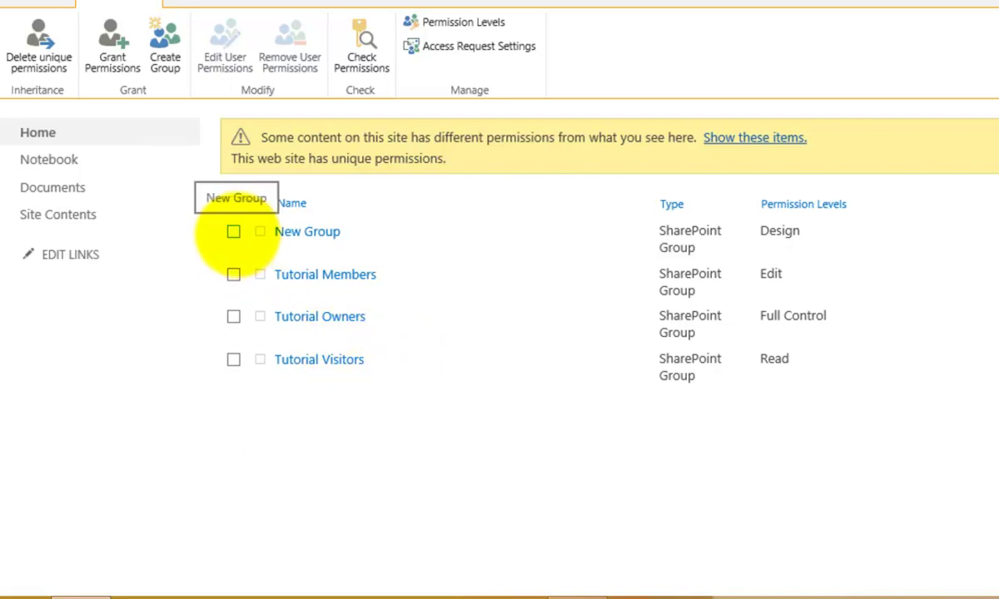
pyautogui.click(233, 232)
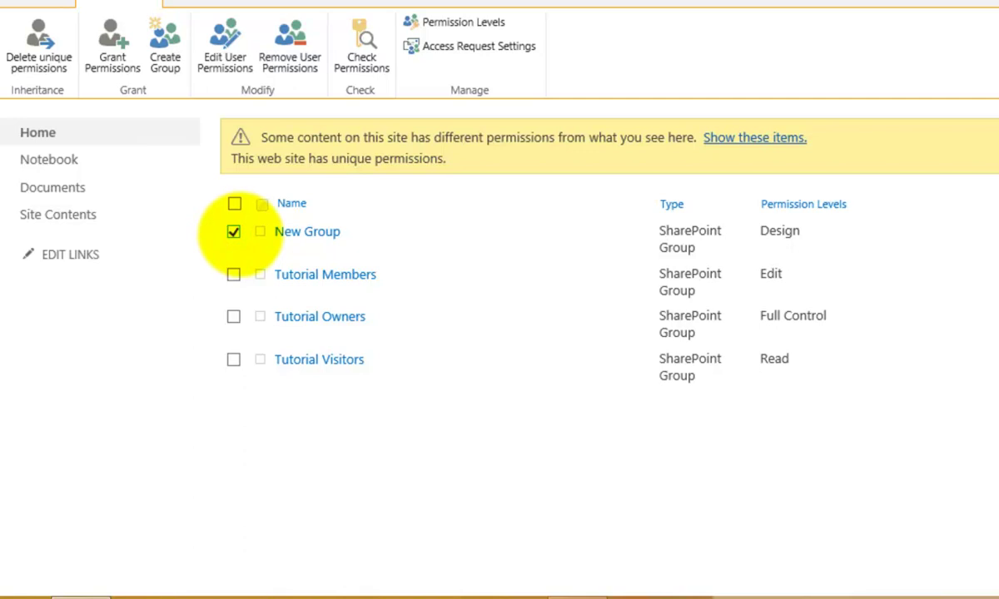
pyautogui.click(279, 232)
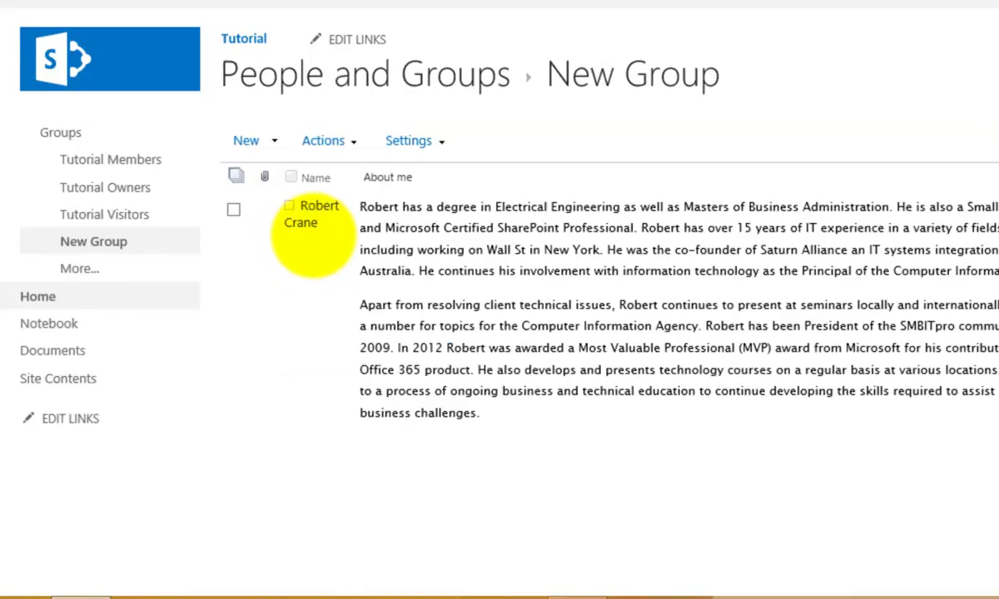
# Share New Group with a second user by entering their name and picking the suggestion.
pyautogui.click(245, 140)
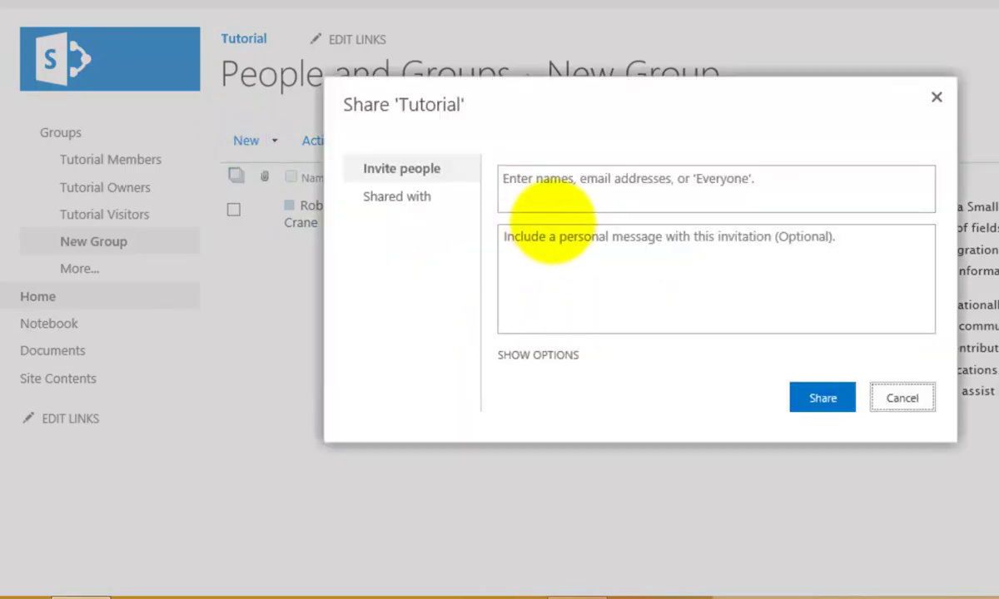
pyautogui.click(552, 186)
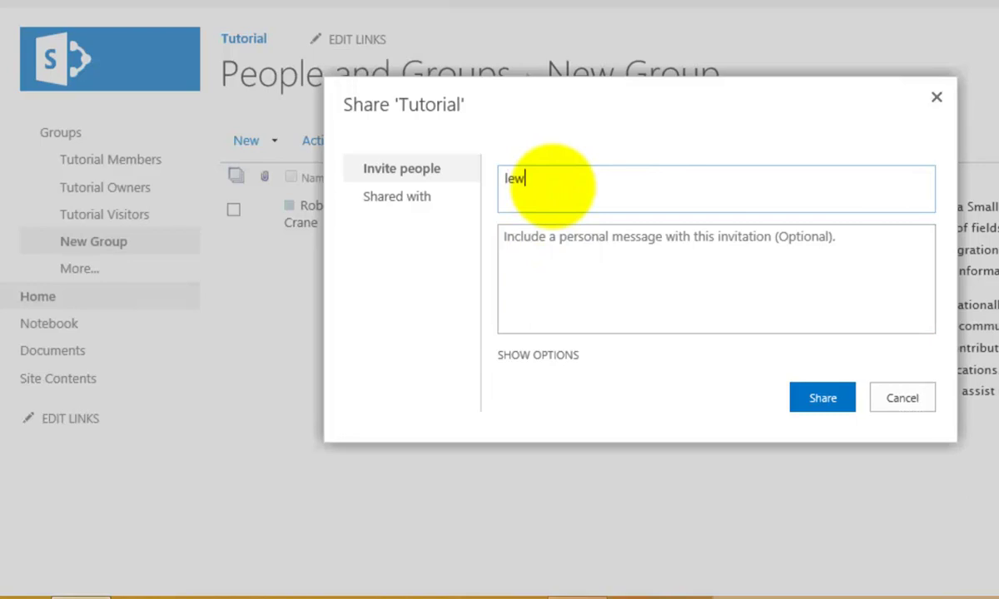
pyautogui.click(537, 229)
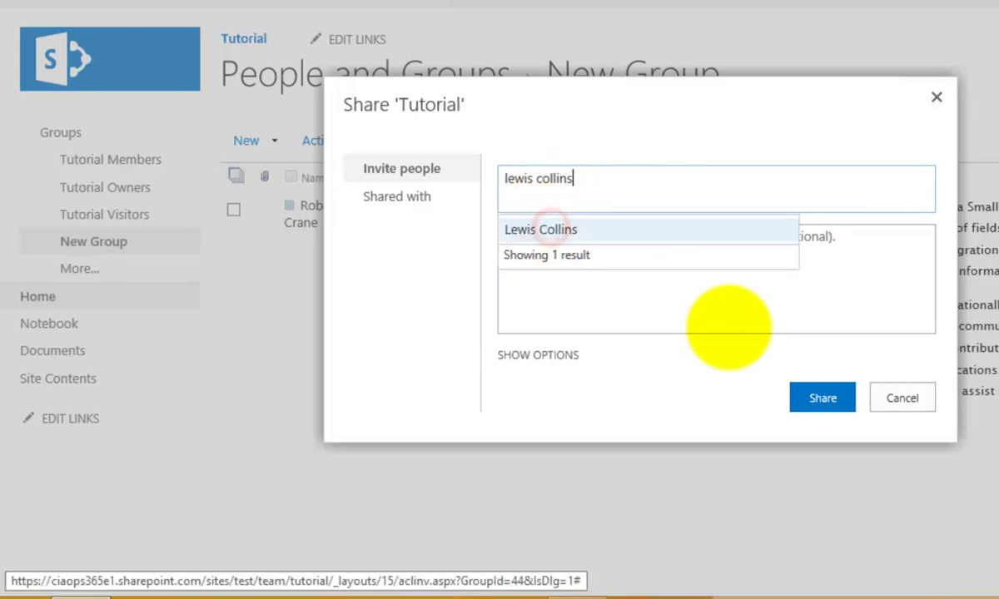
pyautogui.click(822, 398)
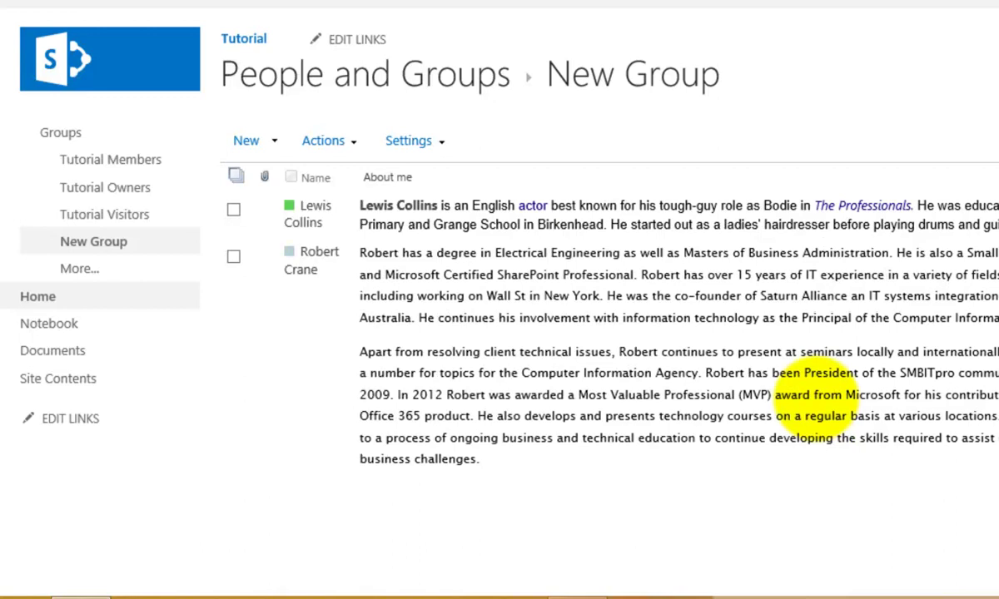
pyautogui.click(117, 133)
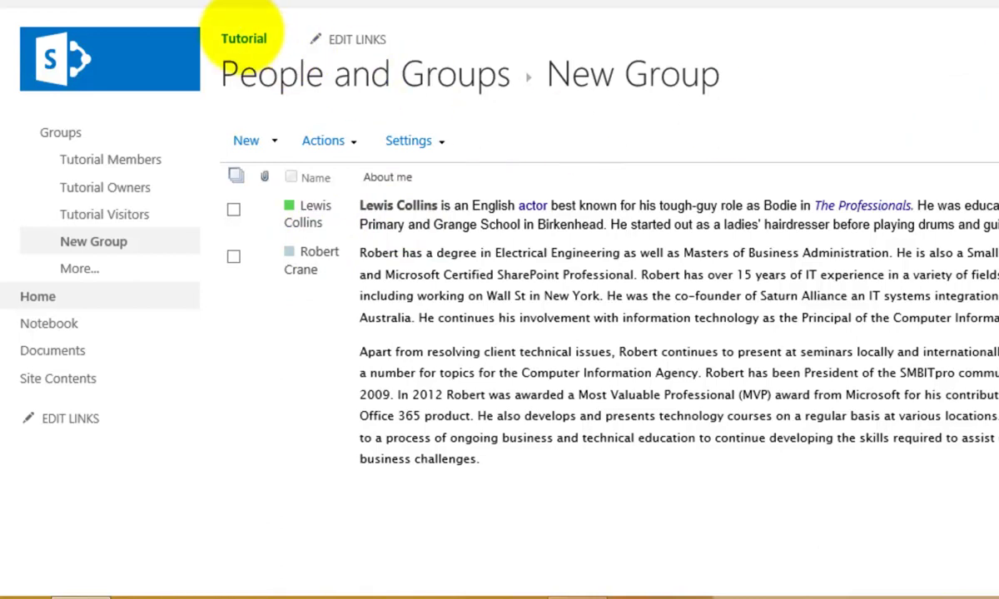
# Open the empty Documents library from the Tutorial home page and show the LIBRARY ribbon.
pyautogui.click(244, 38)
pyautogui.click(242, 36)
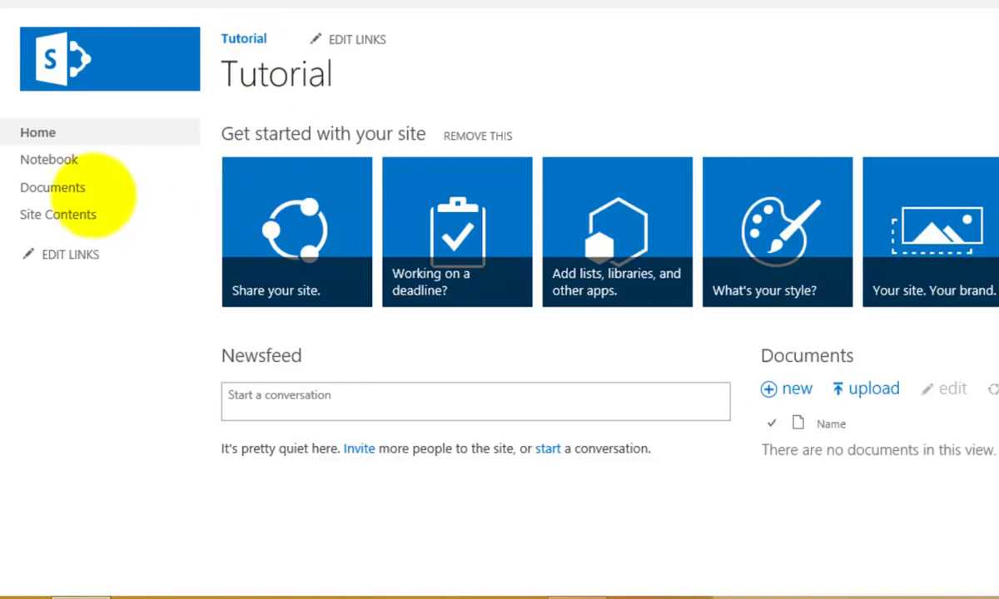
pyautogui.click(84, 187)
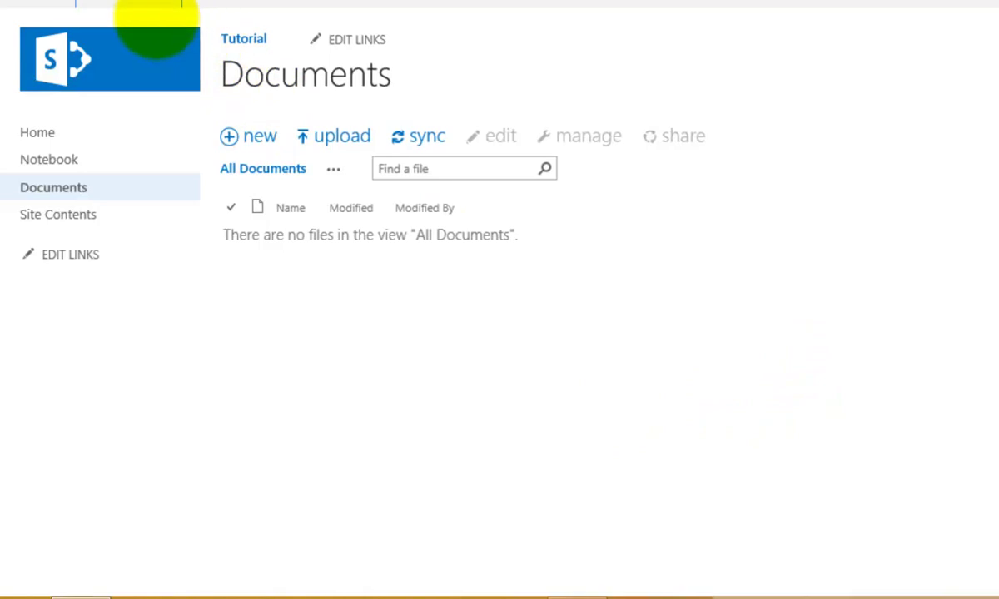
pyautogui.click(126, 60)
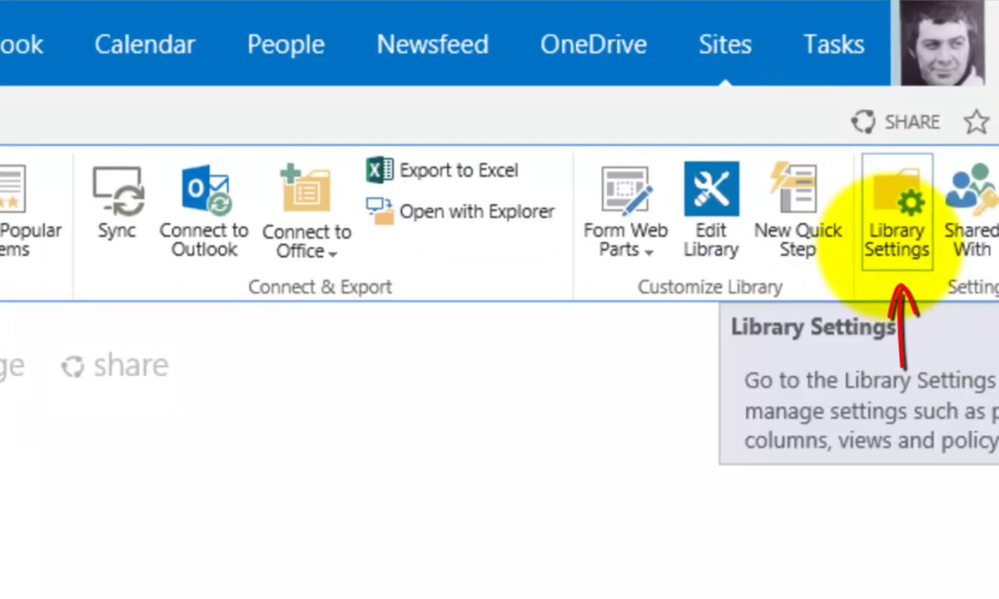
# Open Library Settings, then 'Permissions for this document library', showing groups inherited from Tutorial.
pyautogui.click(897, 203)
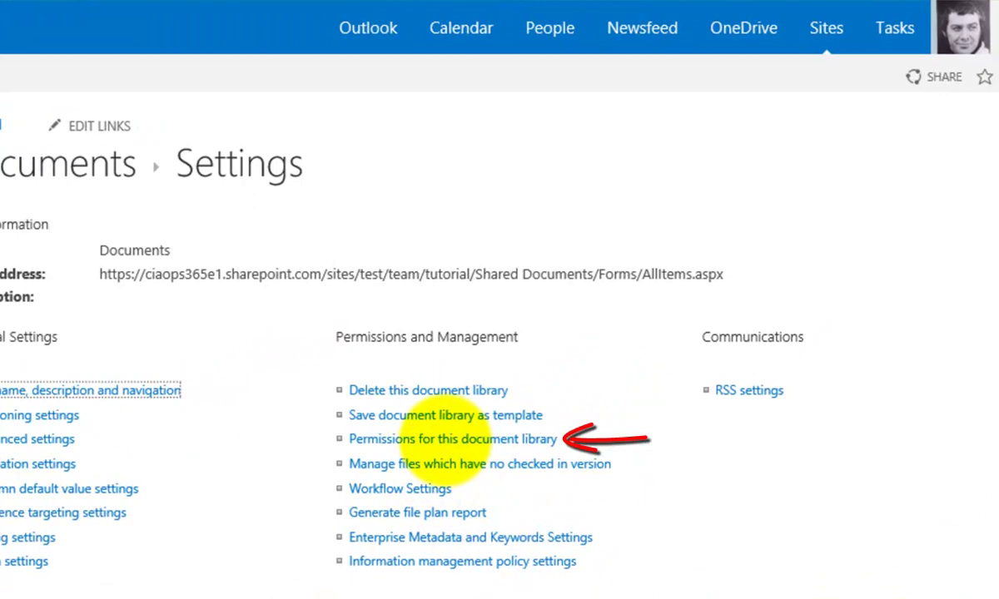
pyautogui.click(449, 439)
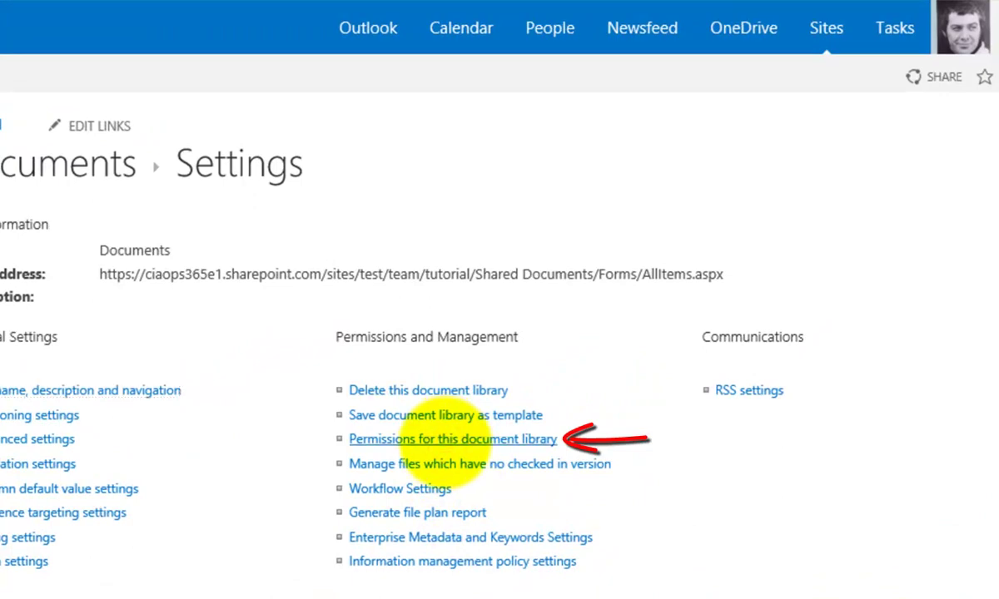
pyautogui.click(447, 441)
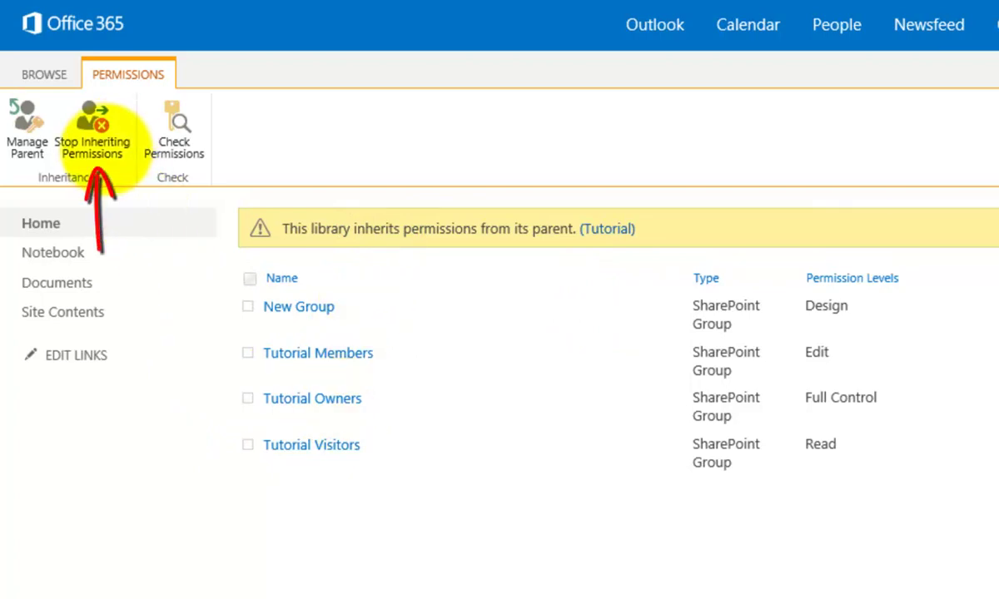
# Stop the Documents library inheriting permissions and confirm creating unique permissions.
pyautogui.click(98, 133)
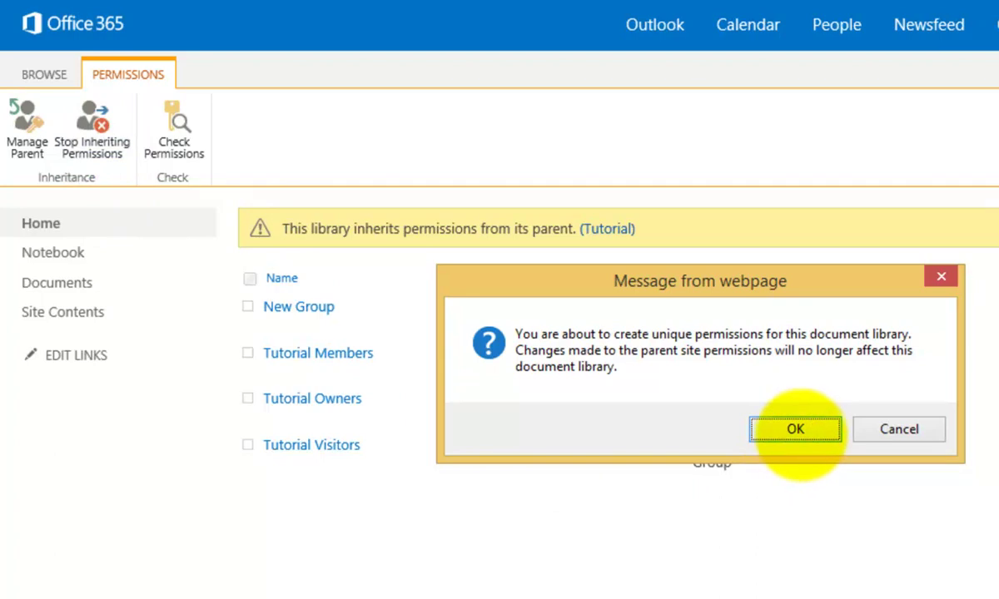
pyautogui.click(795, 429)
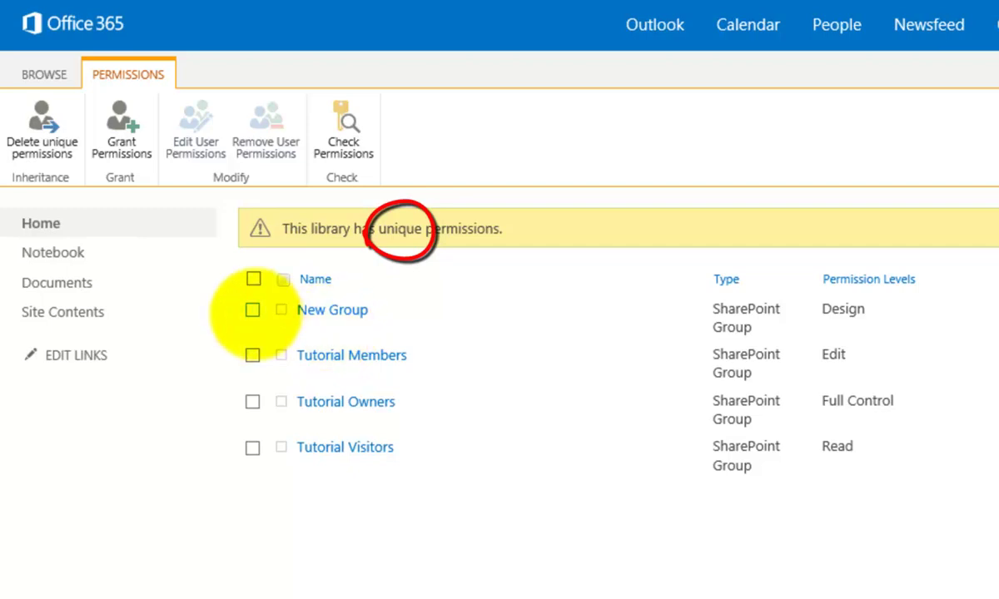
# Remove New Group's permissions from the Documents library and confirm.
pyautogui.click(252, 310)
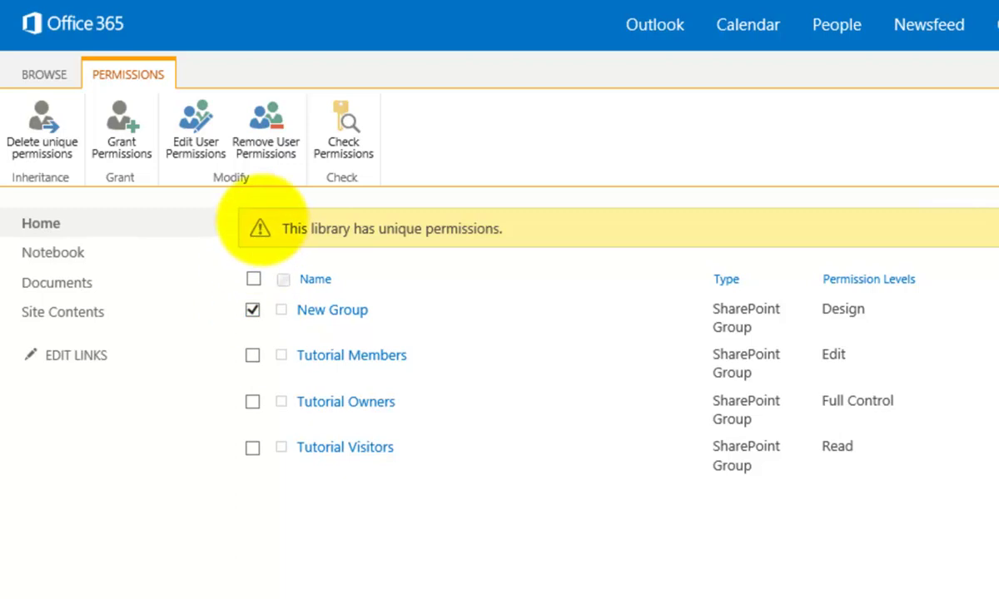
pyautogui.click(264, 147)
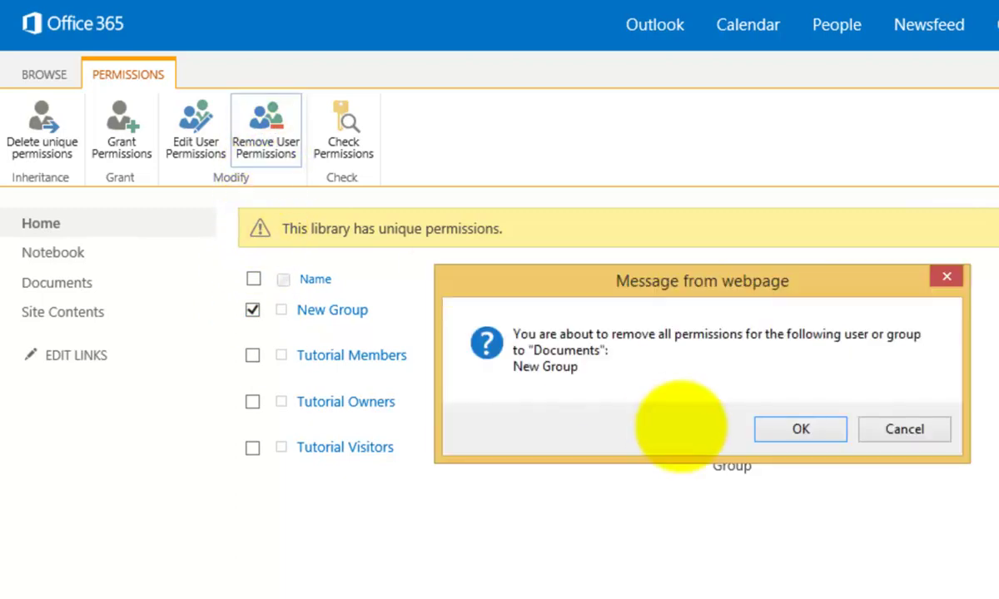
pyautogui.click(780, 428)
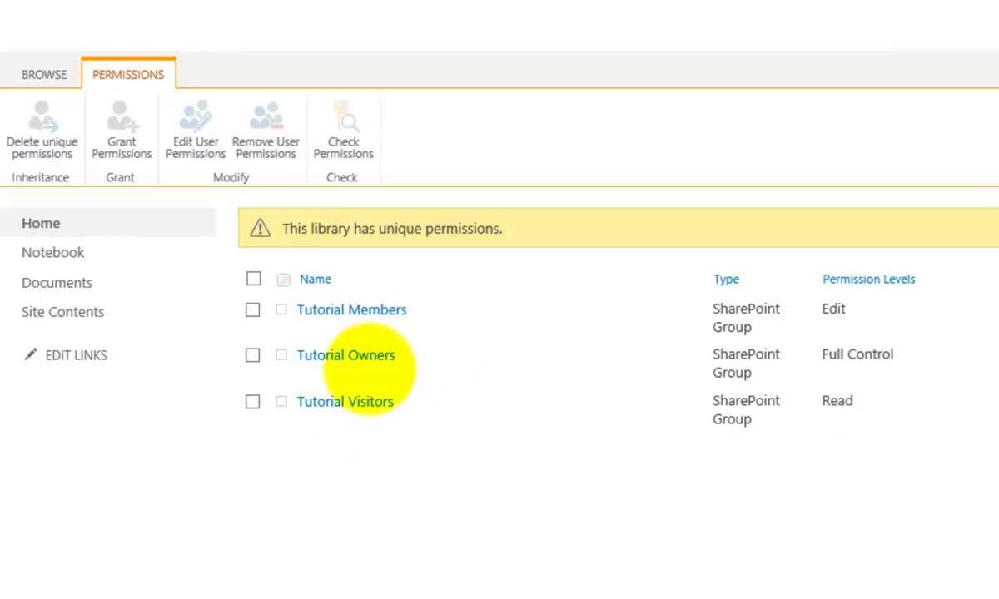
pyautogui.click(364, 310)
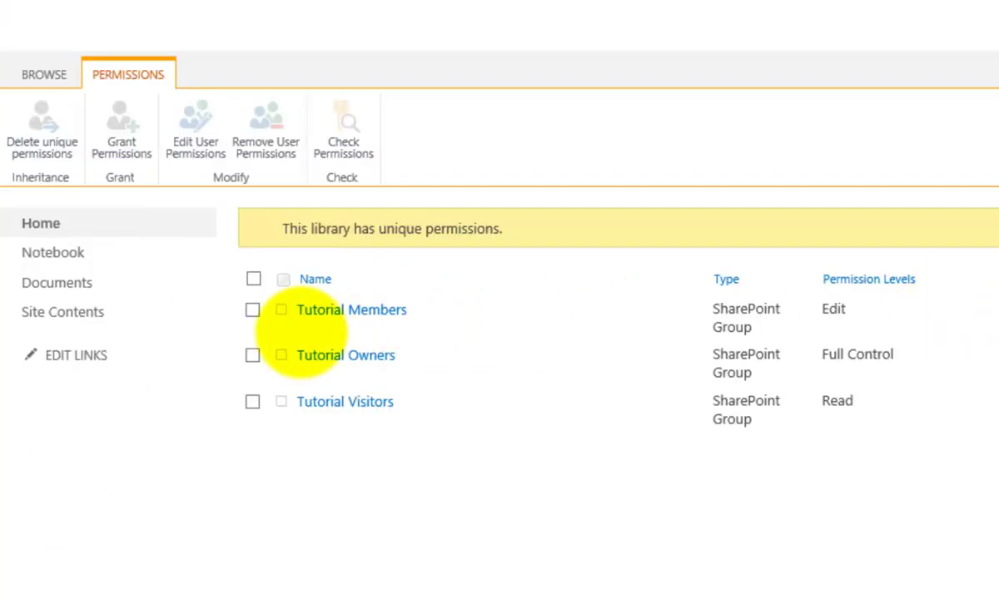
# Switch Tutorial Members from the Edit to the Design permission level on the library.
pyautogui.click(252, 309)
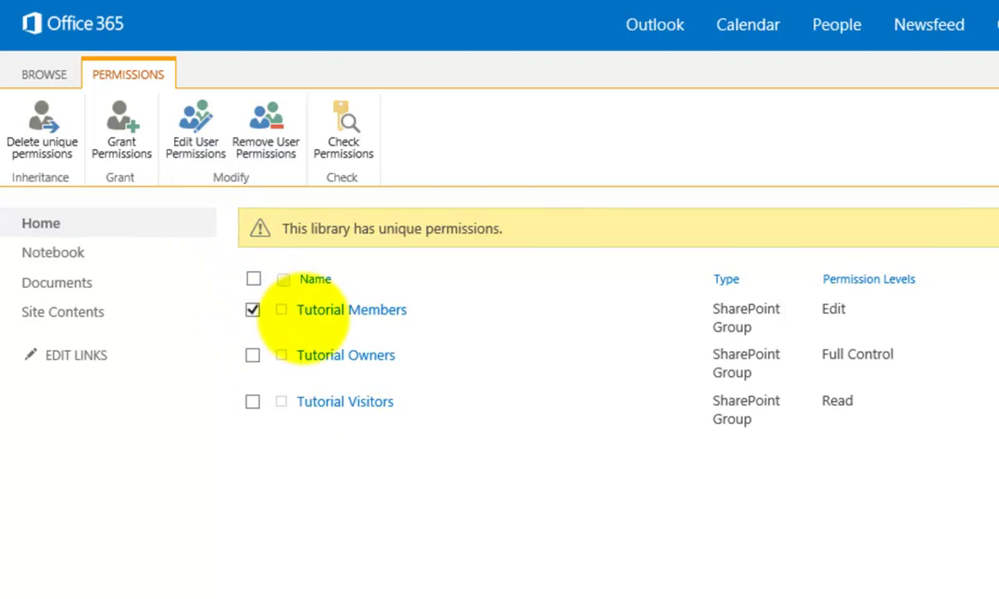
pyautogui.click(195, 140)
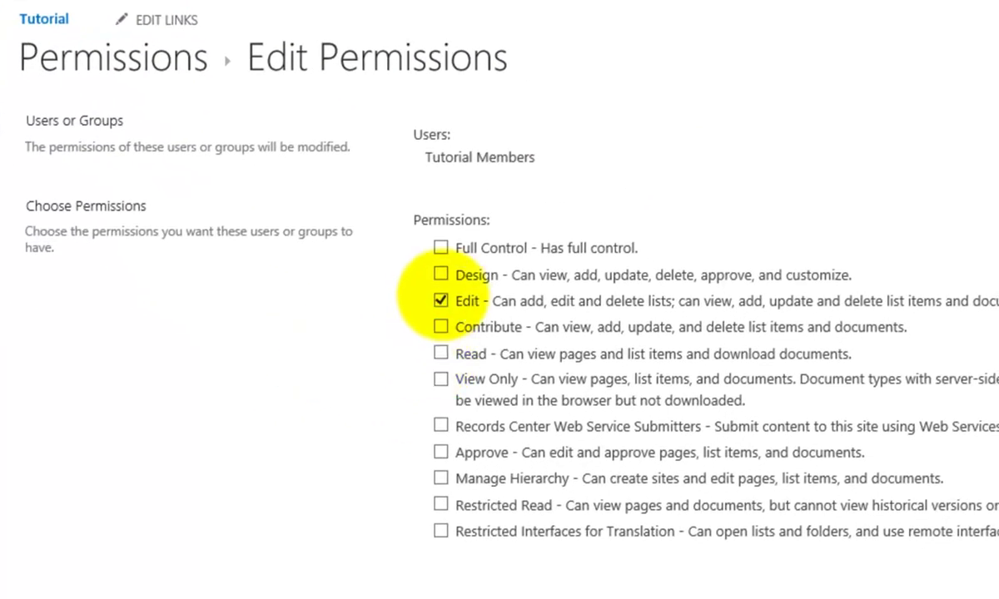
pyautogui.click(441, 301)
pyautogui.click(440, 273)
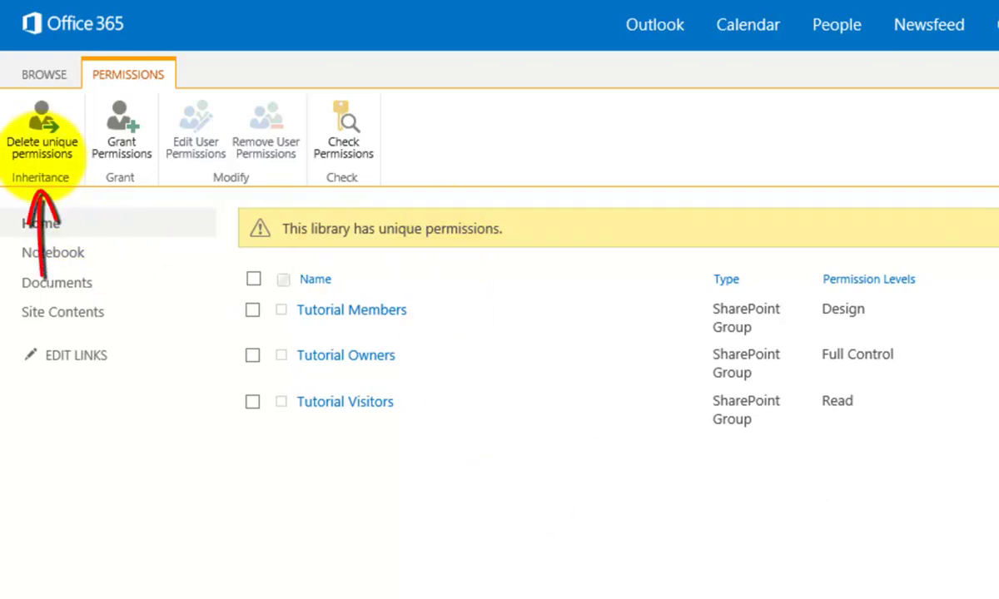
# Delete the library's unique permissions and confirm inheriting from the parent site.
pyautogui.click(42, 139)
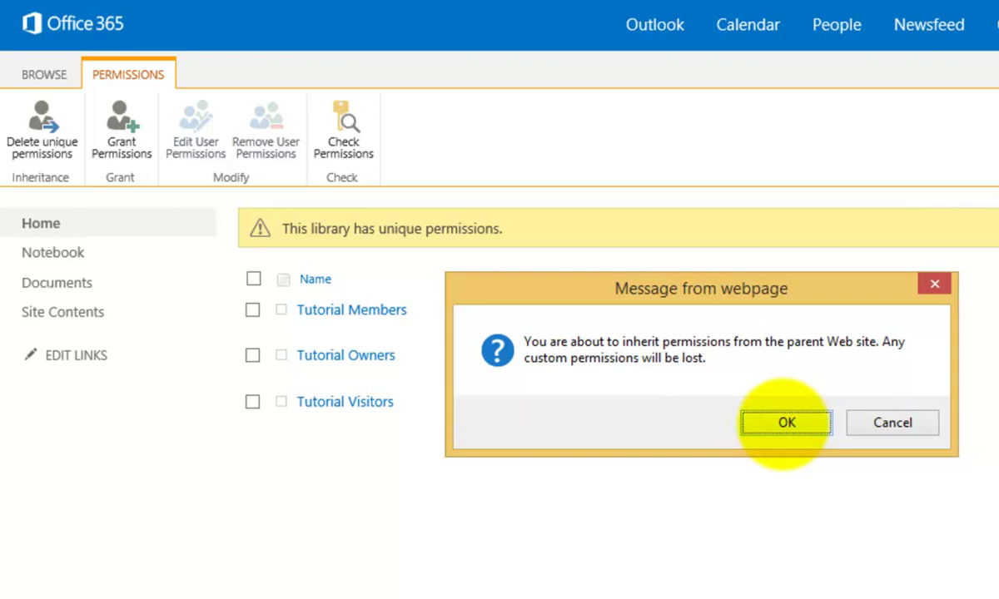
pyautogui.click(786, 422)
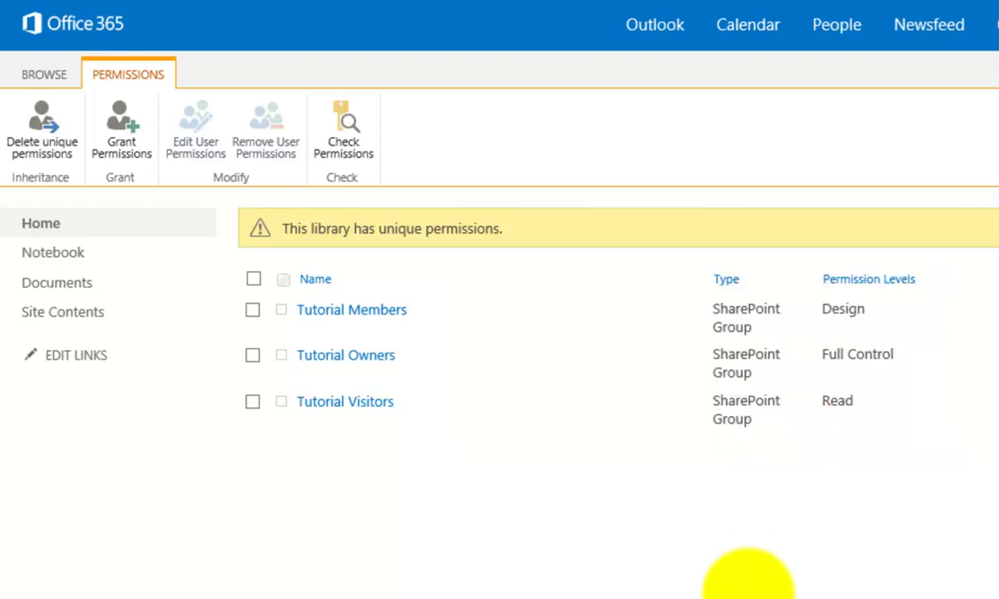
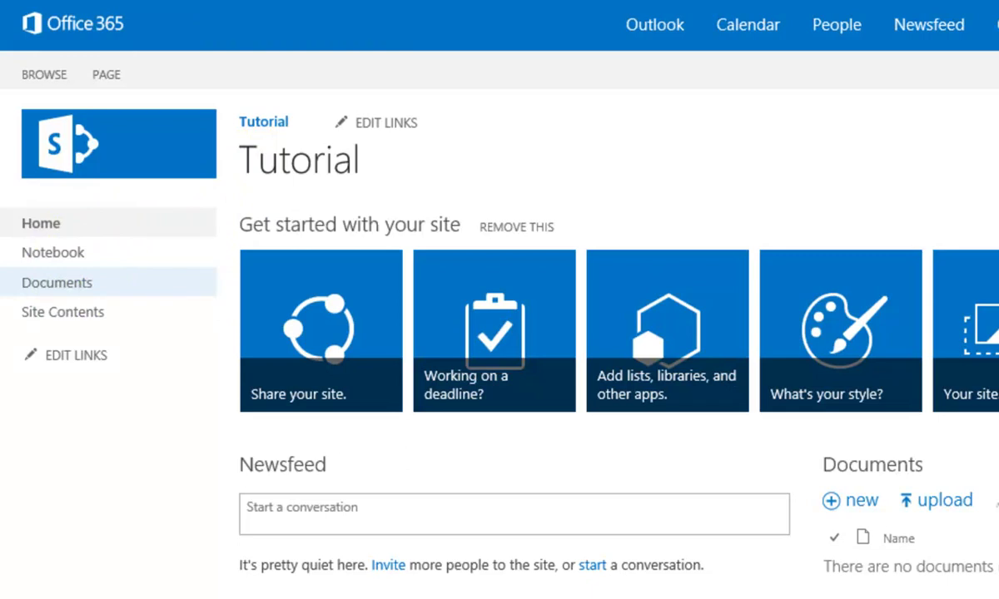
# Upload '0 - general index.docx' from the computer into the empty Documents library.
pyautogui.click(57, 282)
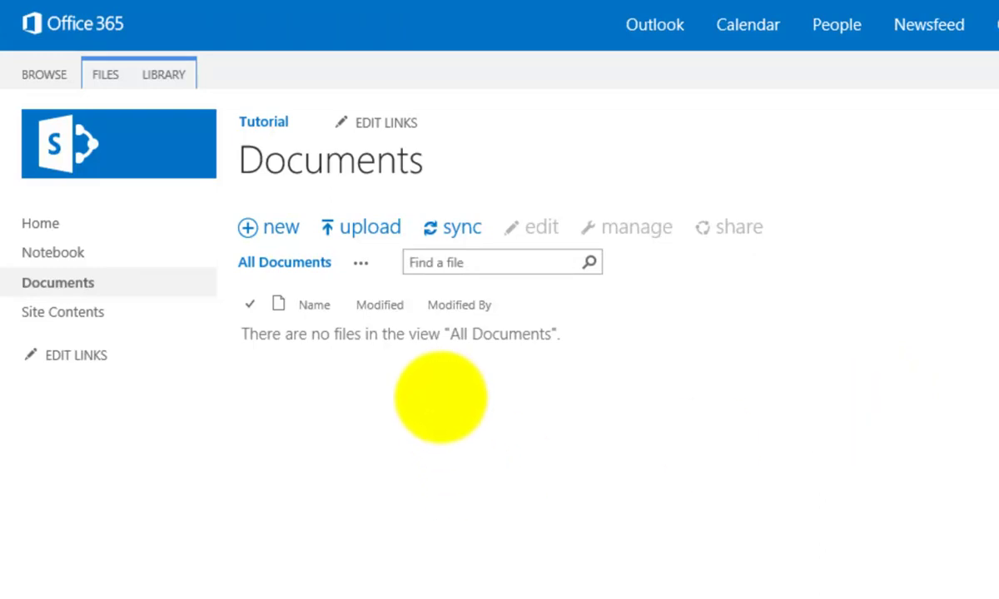
pyautogui.click(367, 225)
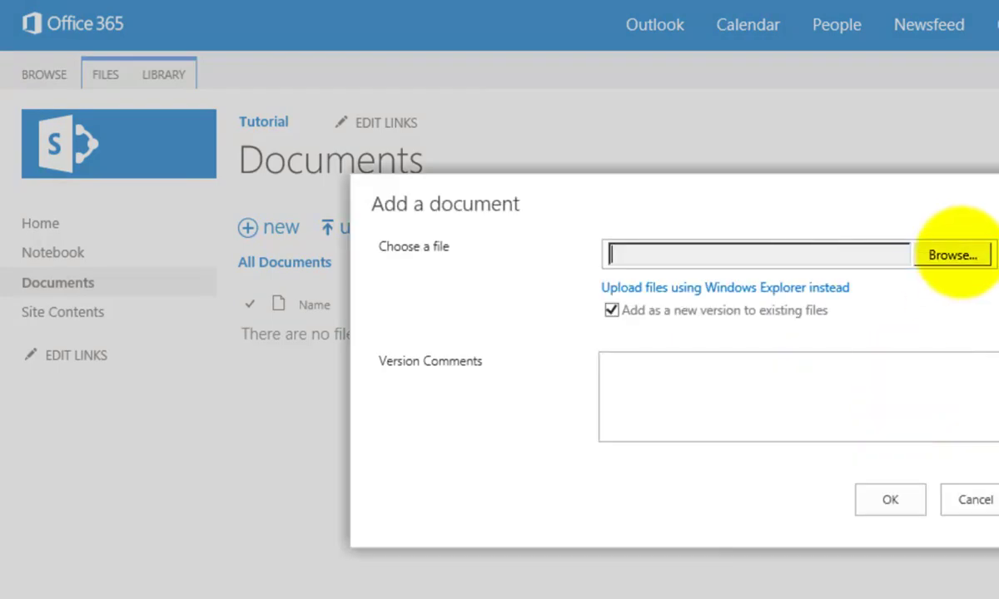
pyautogui.click(934, 253)
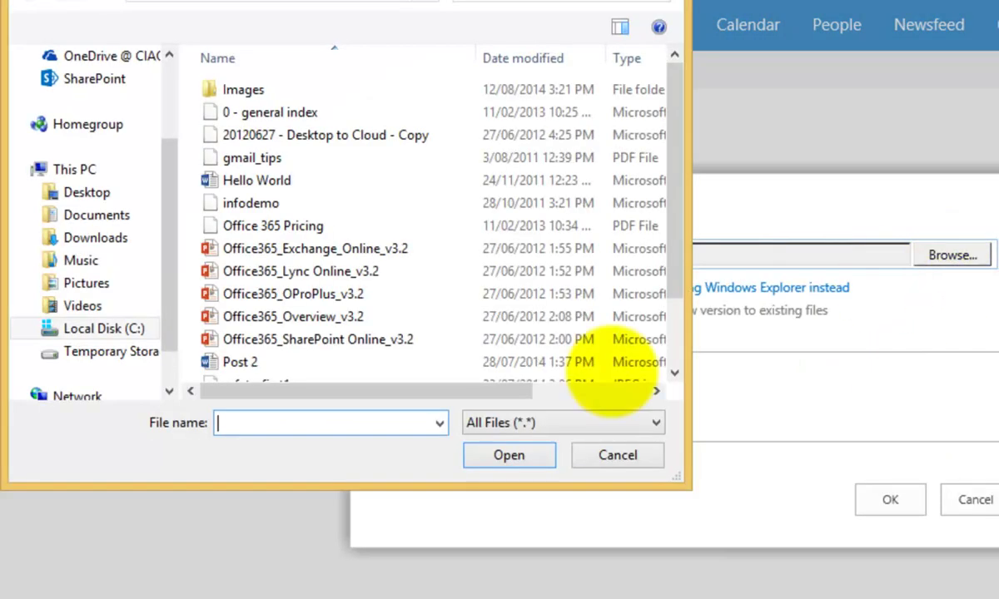
pyautogui.click(304, 177)
pyautogui.click(280, 111)
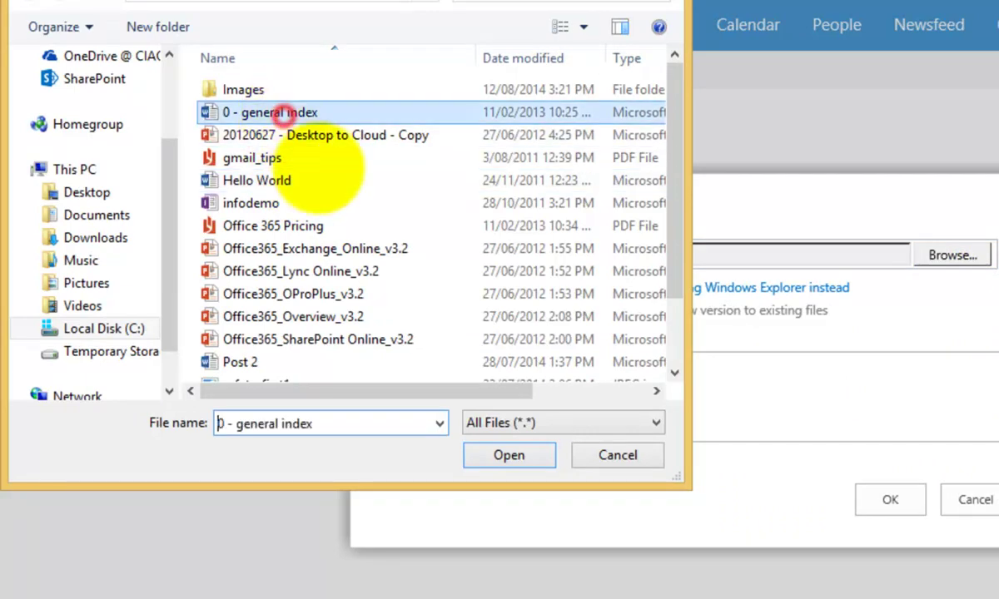
pyautogui.click(483, 459)
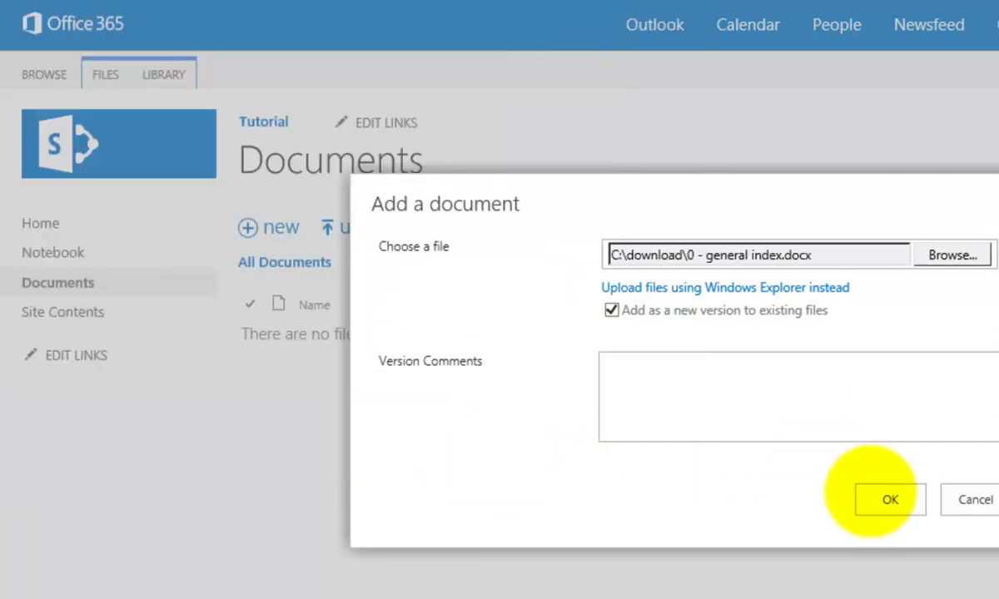
pyautogui.click(880, 499)
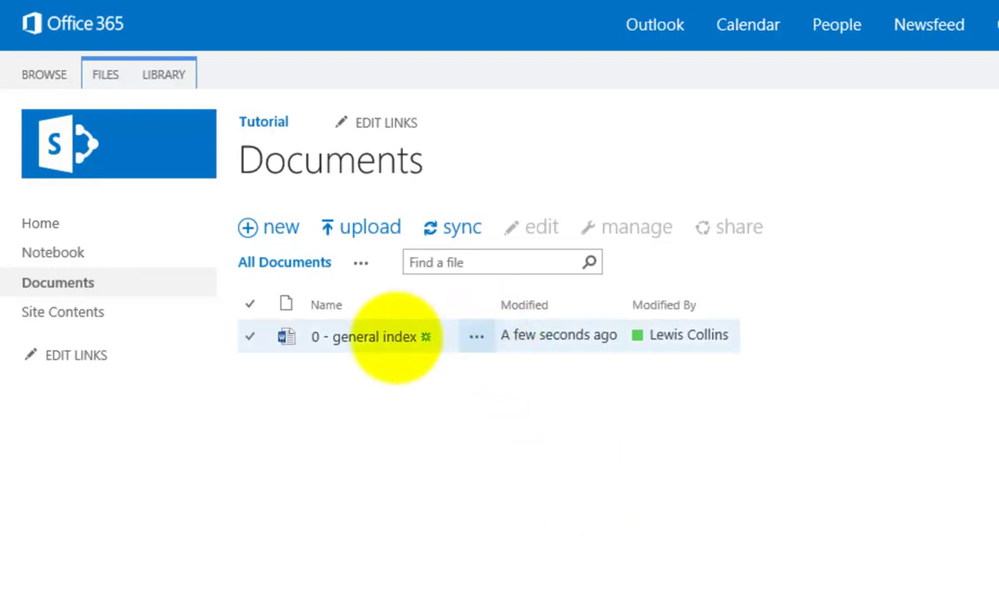
# Select the uploaded 0 - general index and show the two people it's shared with.
pyautogui.click(247, 336)
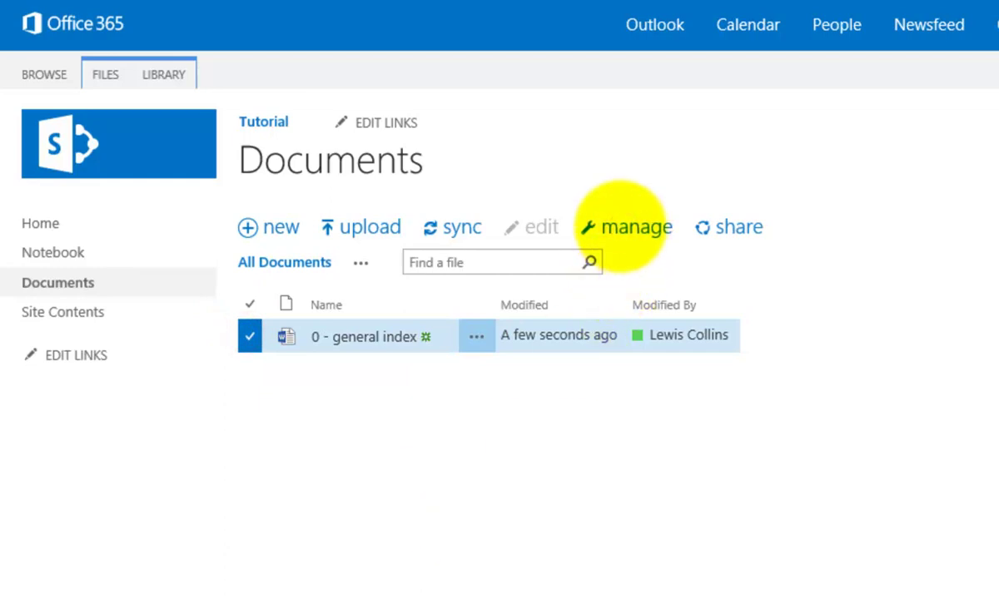
pyautogui.click(624, 226)
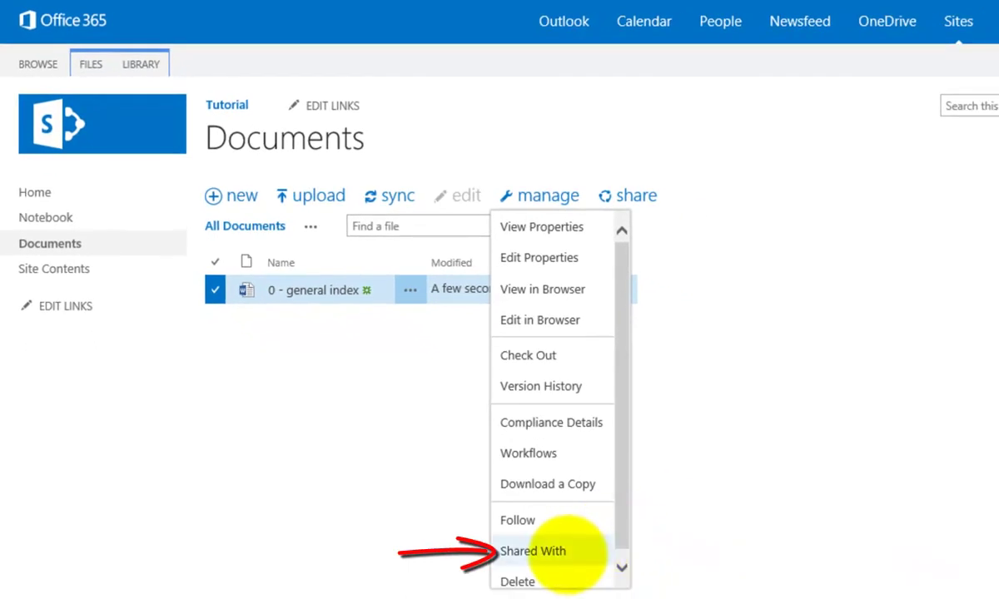
pyautogui.click(569, 552)
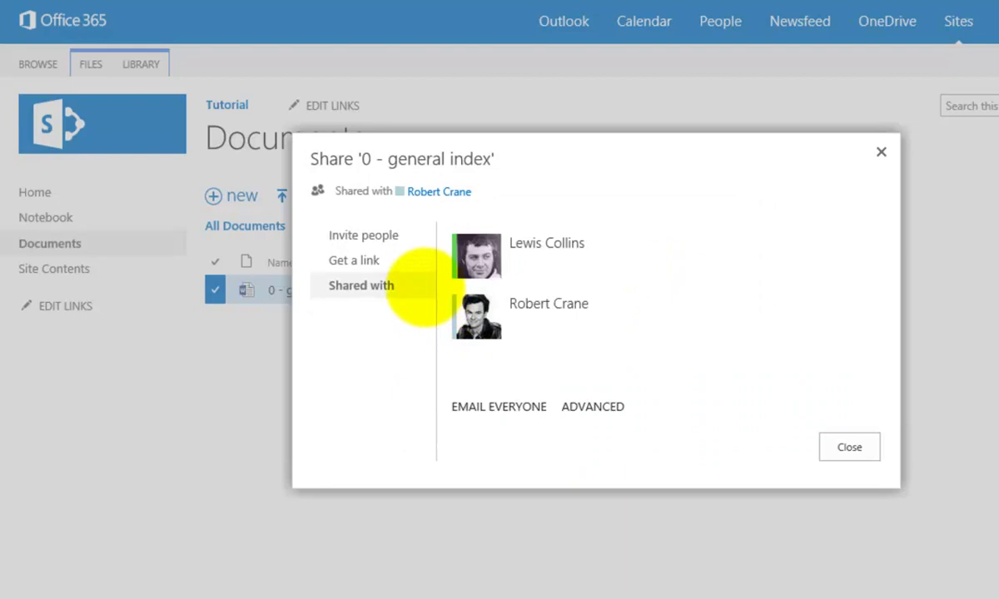
# Prepare Can view invitations with the email invitation turned off, then move to the Get a link page.
pyautogui.click(414, 235)
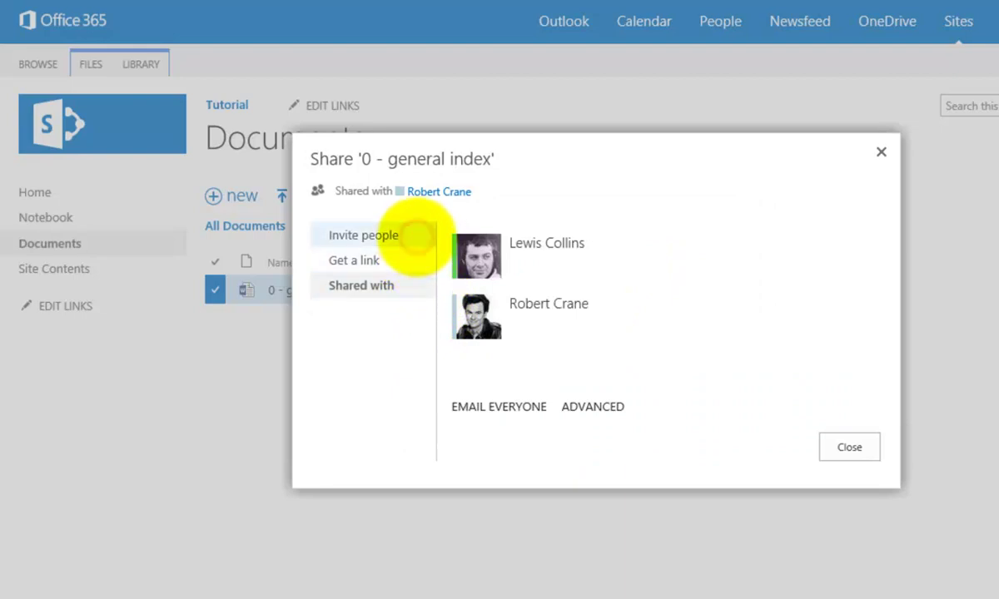
pyautogui.click(509, 231)
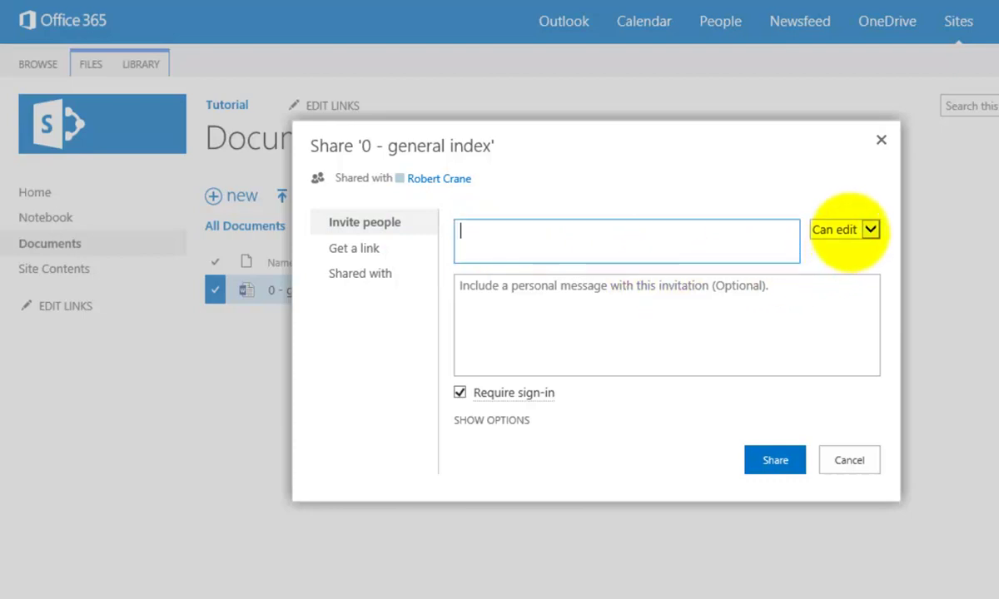
pyautogui.click(847, 230)
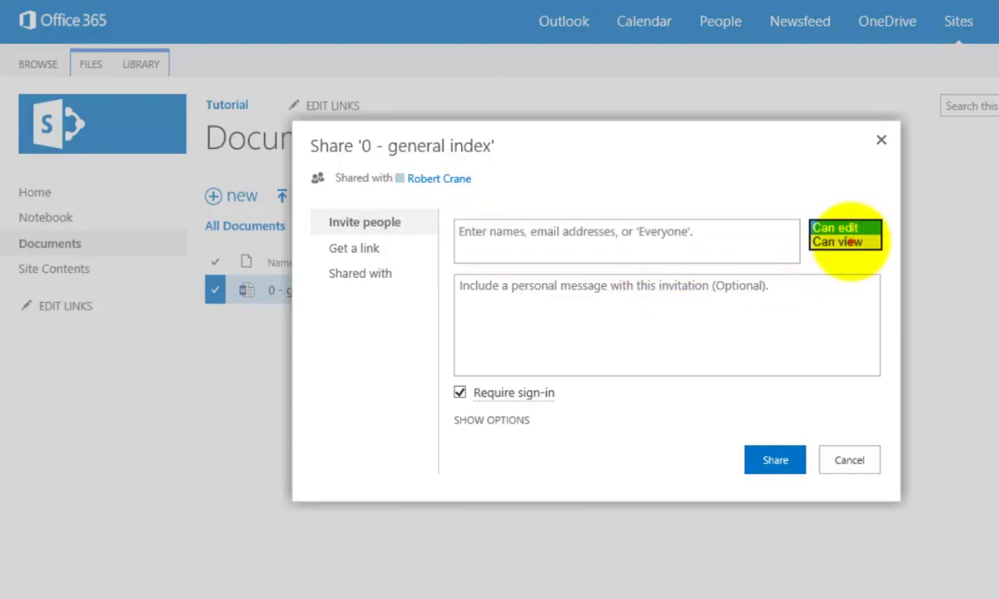
pyautogui.click(849, 241)
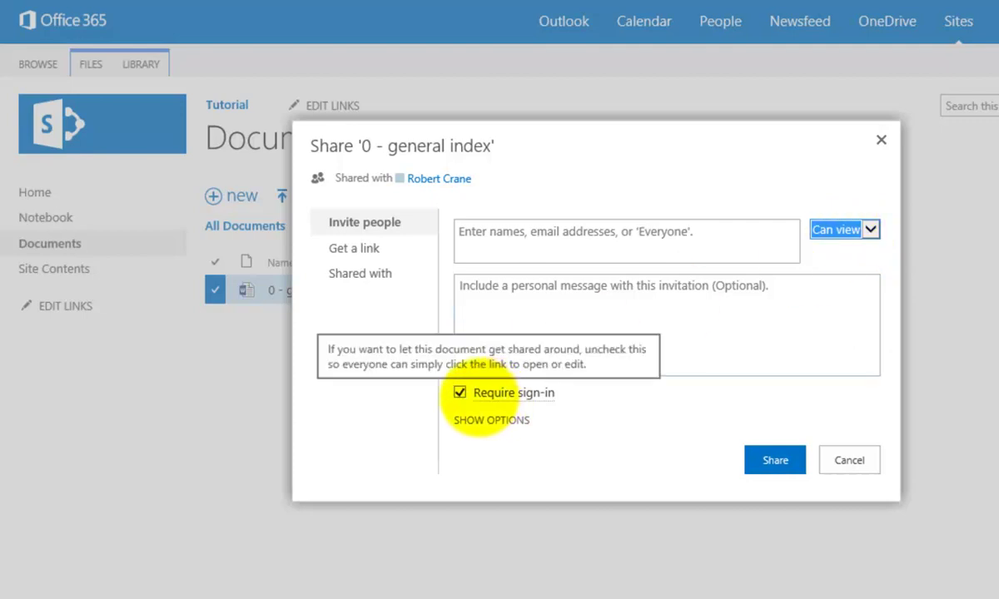
pyautogui.click(476, 420)
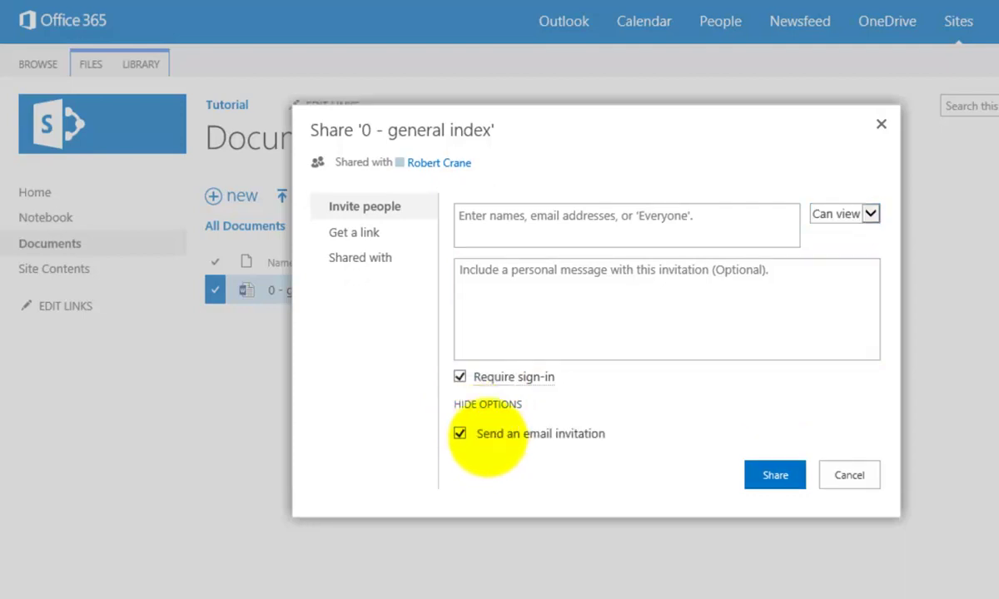
pyautogui.click(459, 434)
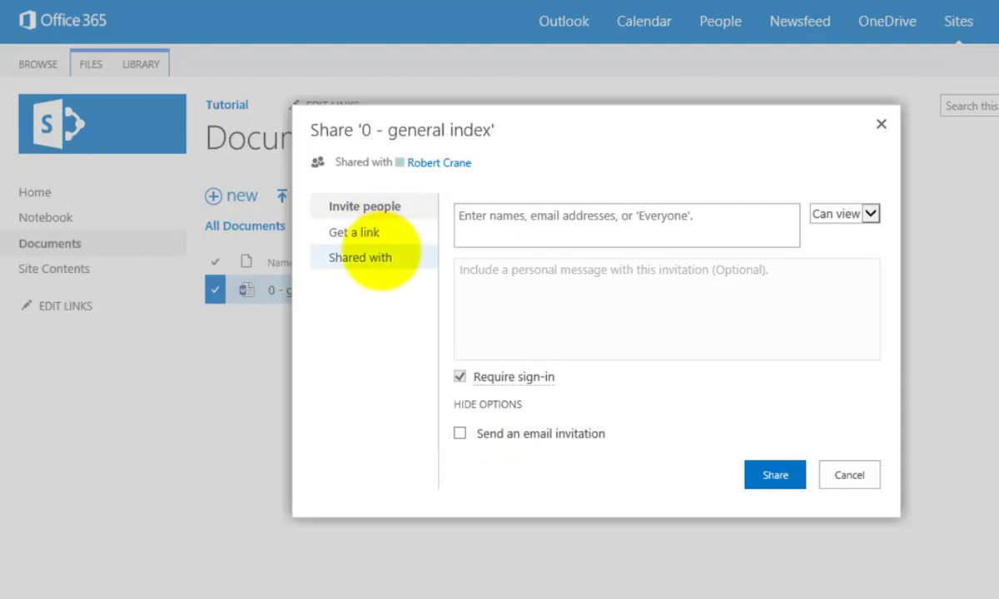
pyautogui.click(389, 231)
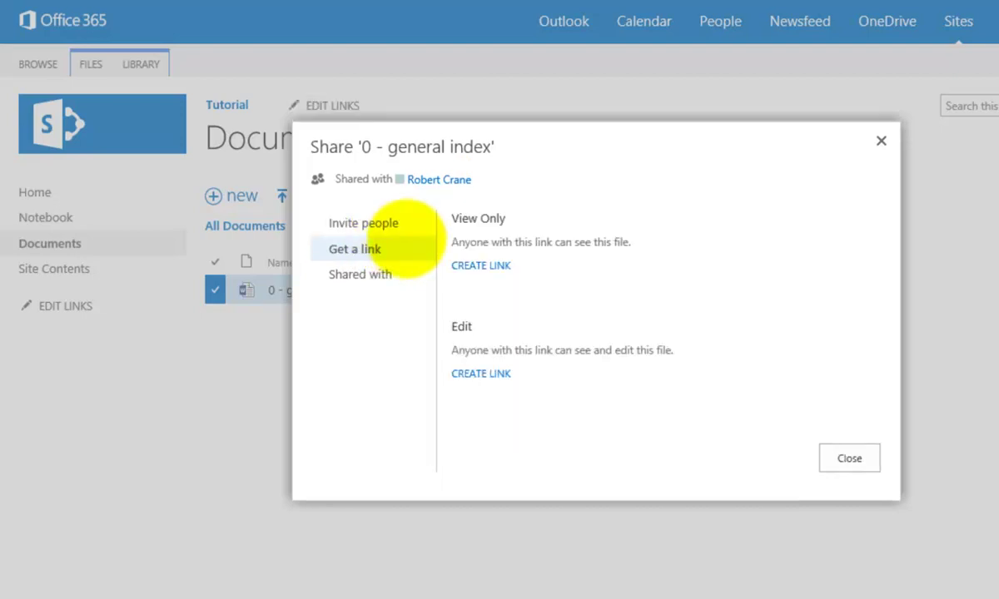
# Create a View Only guest link and an Edit guest link, then list who has access.
pyautogui.click(470, 264)
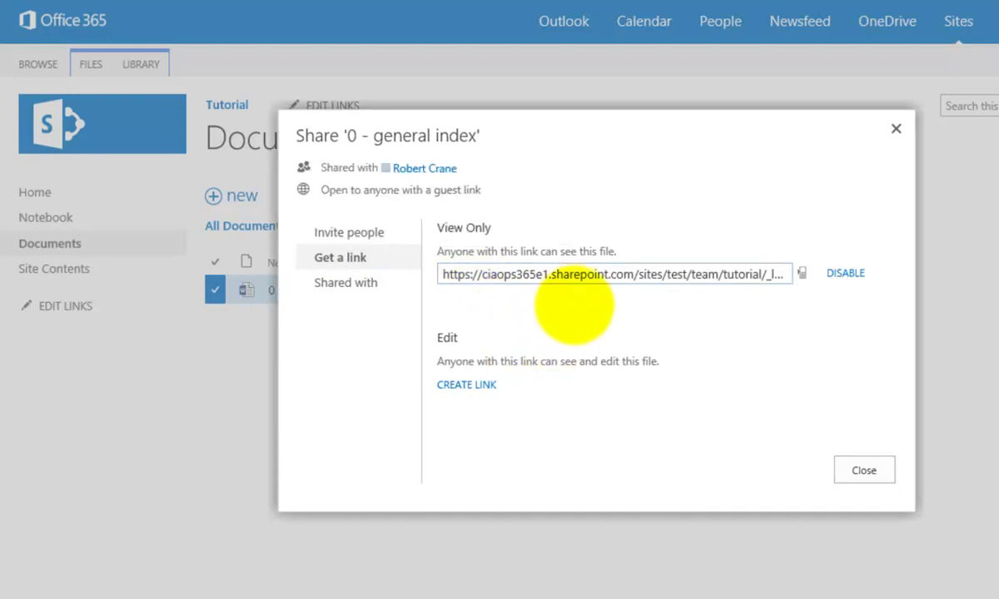
pyautogui.click(620, 276)
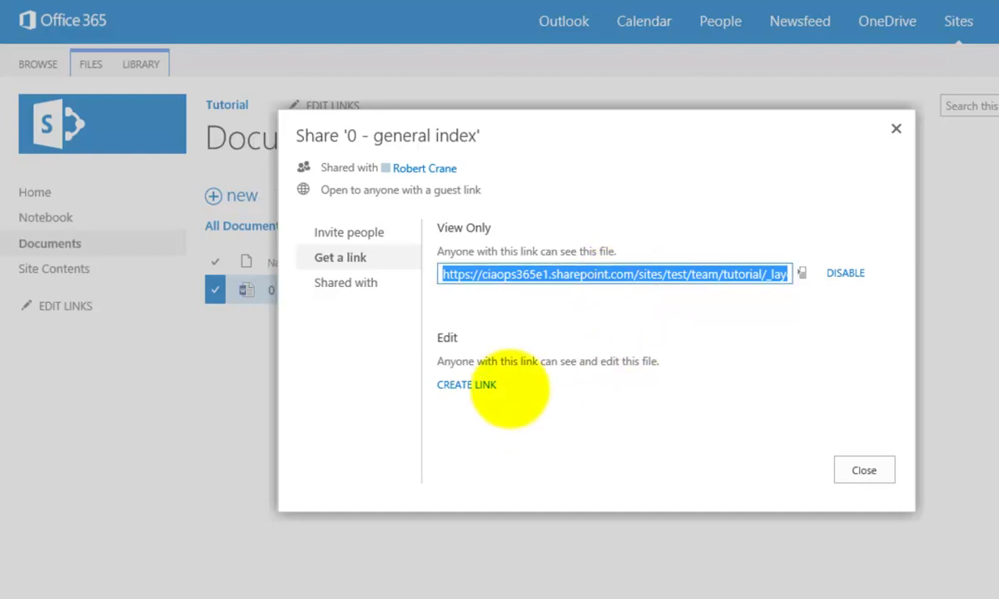
pyautogui.click(469, 387)
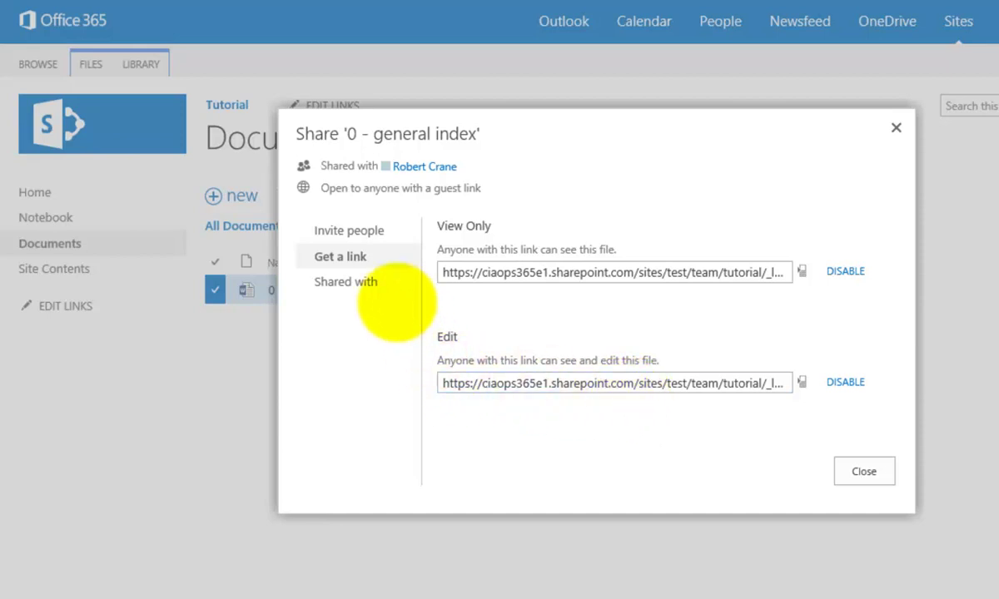
pyautogui.click(379, 283)
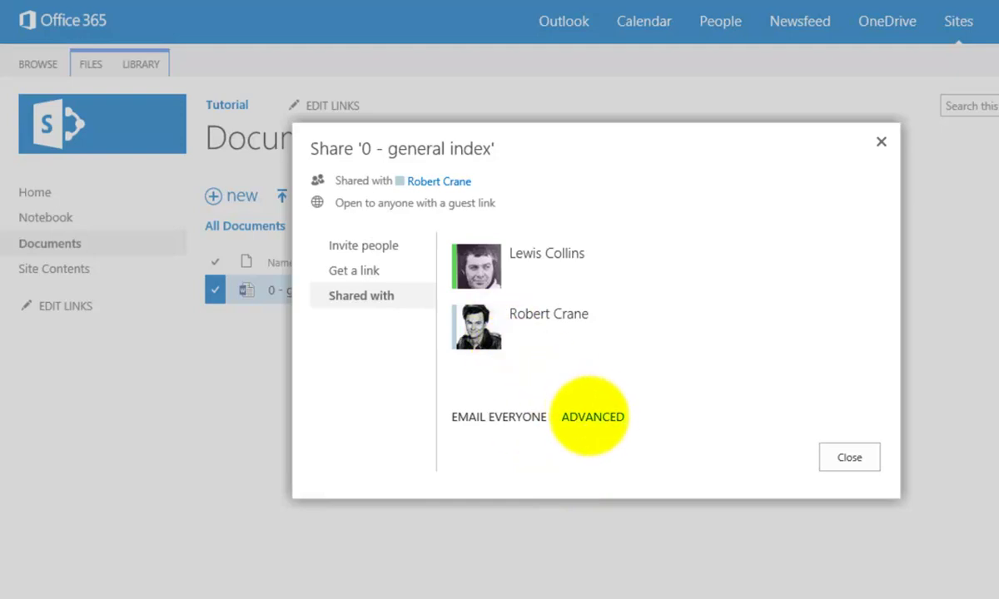
# In advanced permissions, delete the document's unique permissions to inherit from the Tutorial site.
pyautogui.click(588, 416)
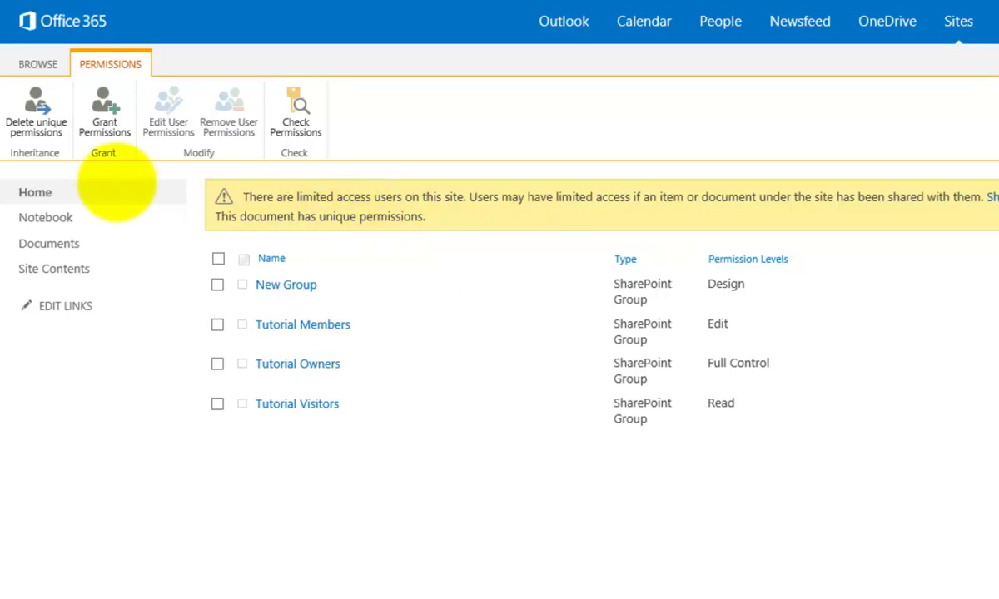
pyautogui.click(37, 125)
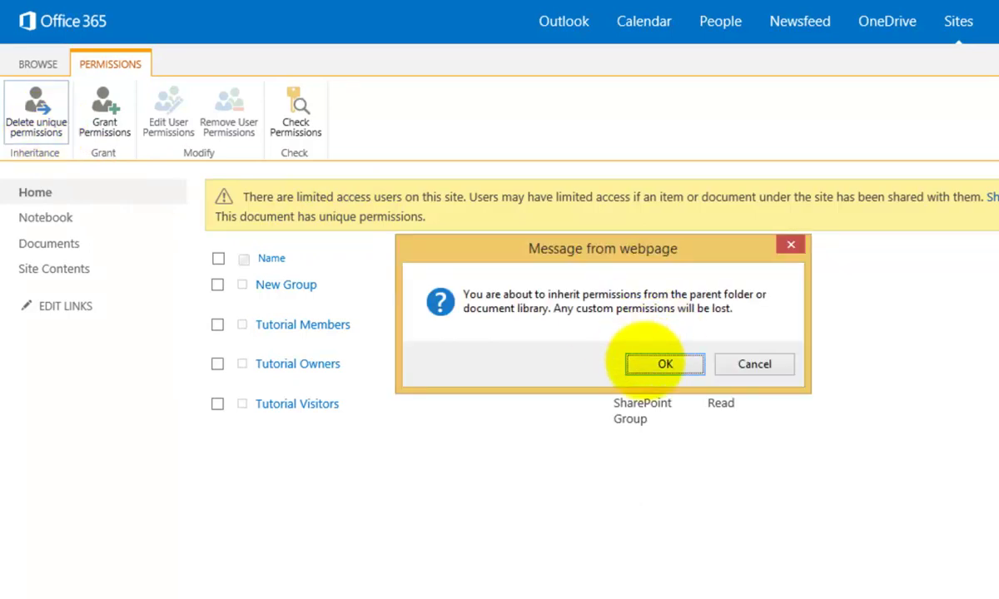
pyautogui.click(664, 363)
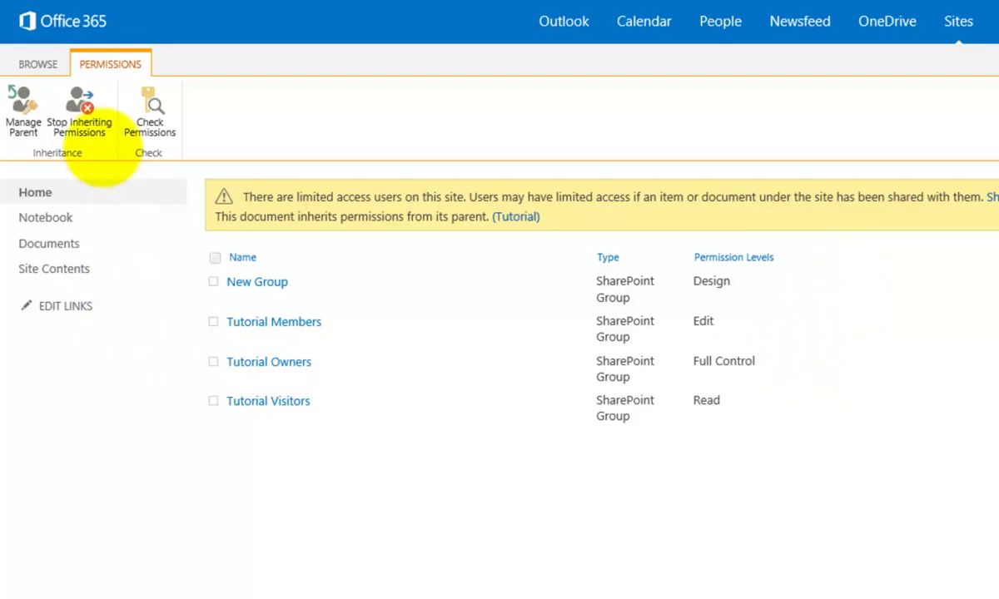
# Stop inheriting permissions on 0 - general index and start a Grant Permissions invitation.
pyautogui.click(81, 108)
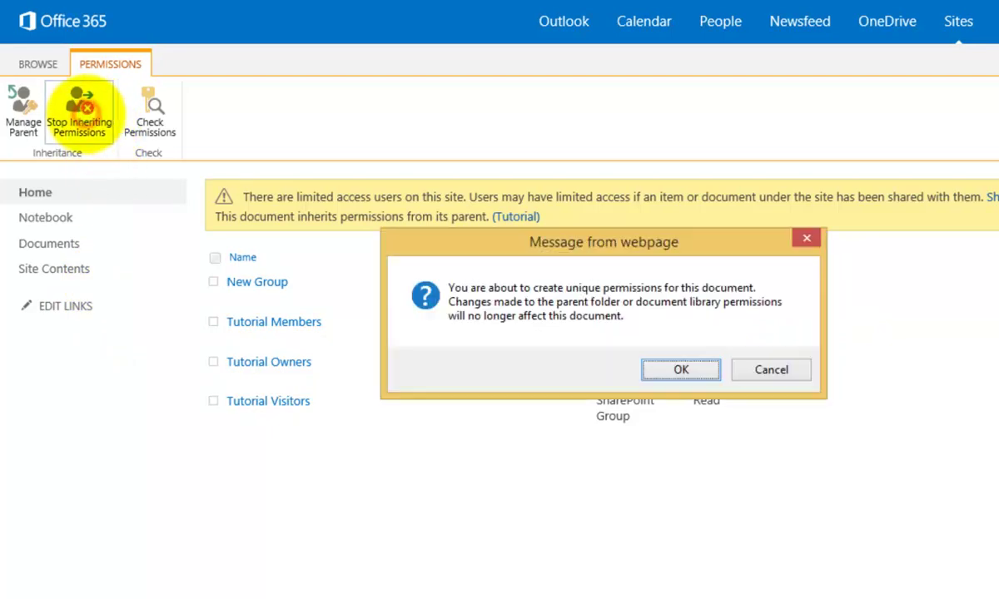
pyautogui.click(680, 369)
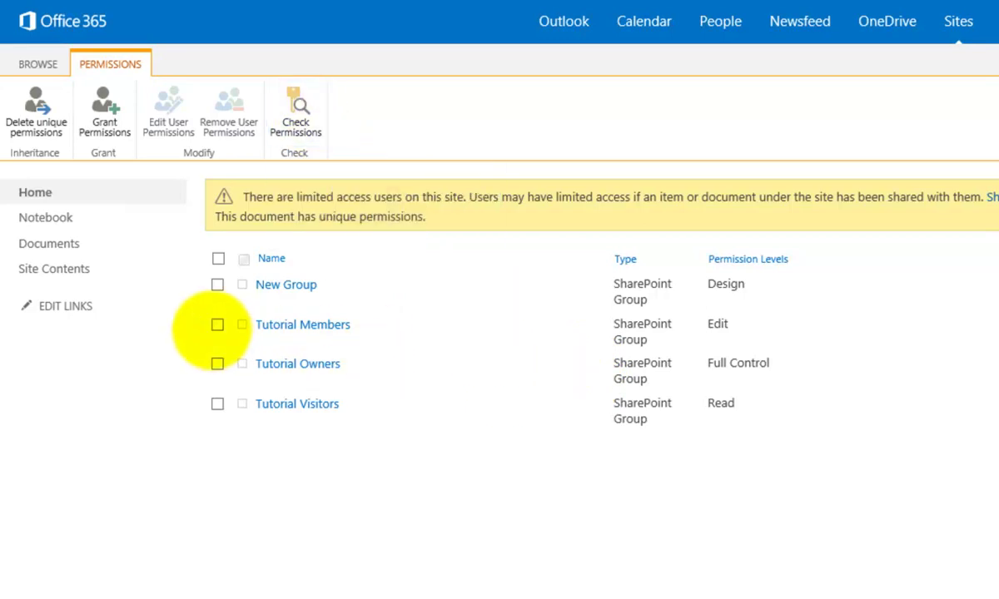
pyautogui.click(112, 114)
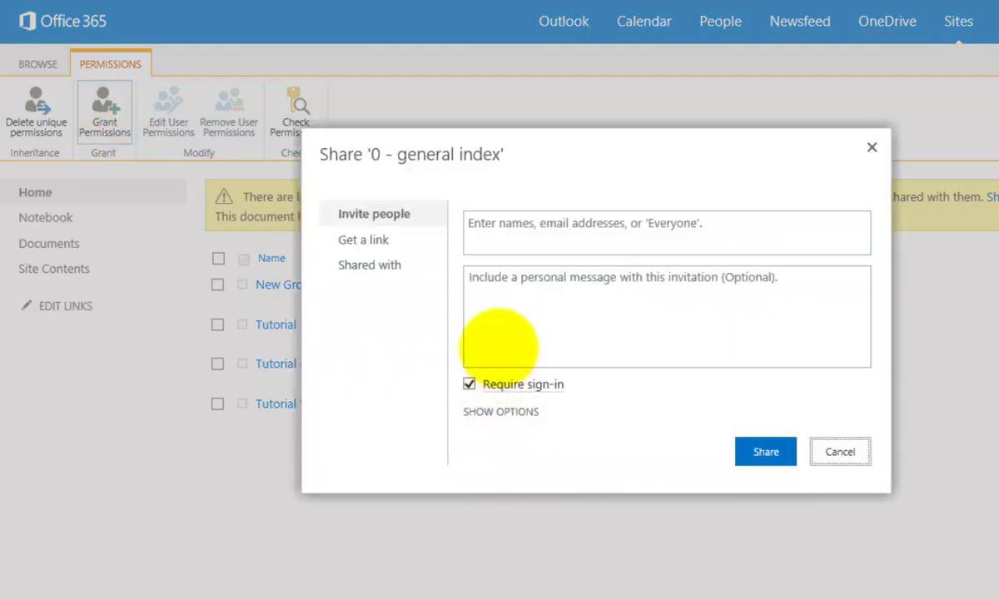
# Share the document with the suggested user at Approve level, without sending an email invitation.
pyautogui.click(506, 223)
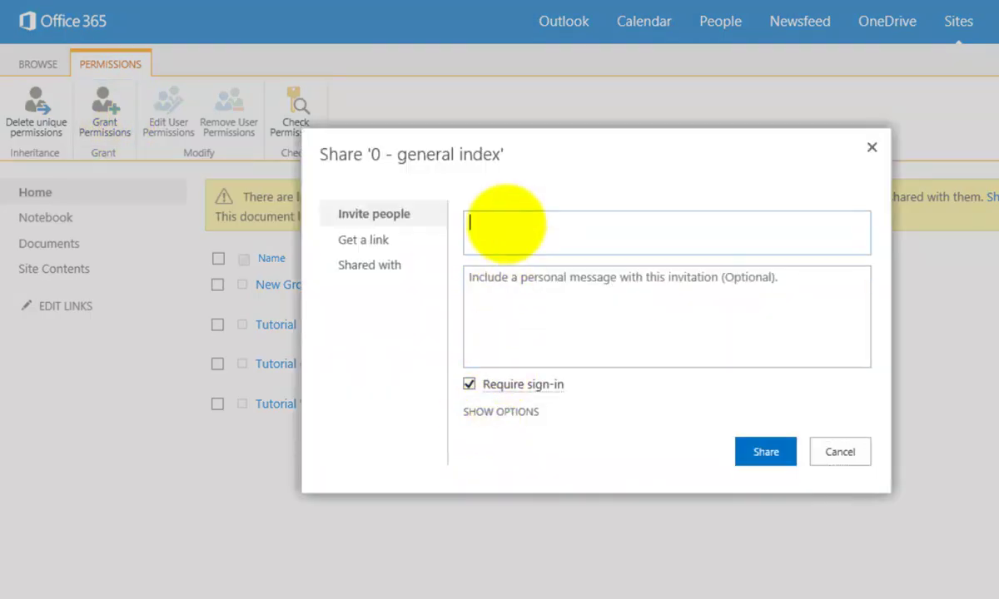
pyautogui.write('robert')
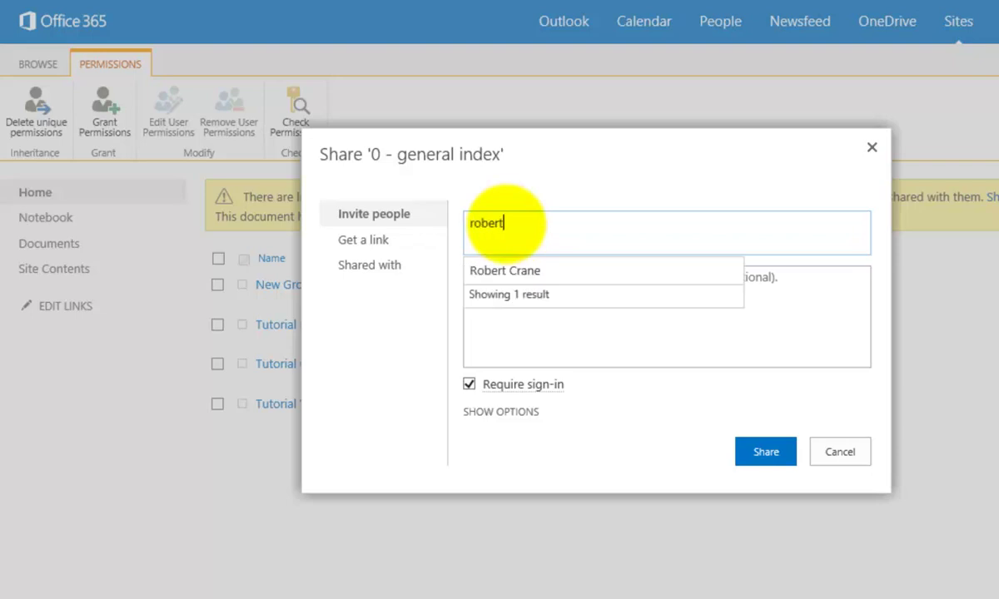
pyautogui.click(568, 271)
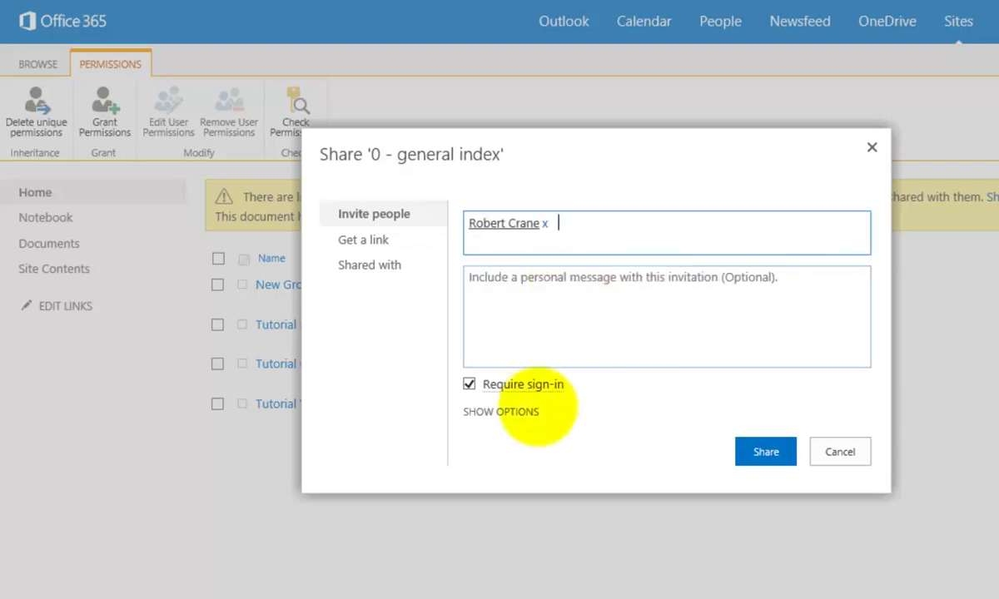
pyautogui.click(507, 411)
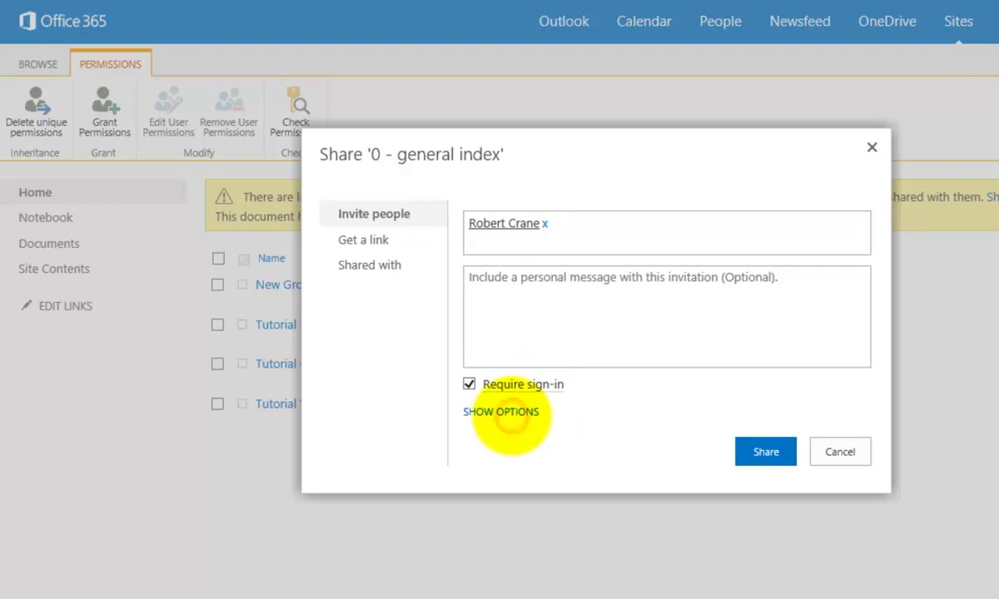
pyautogui.click(537, 452)
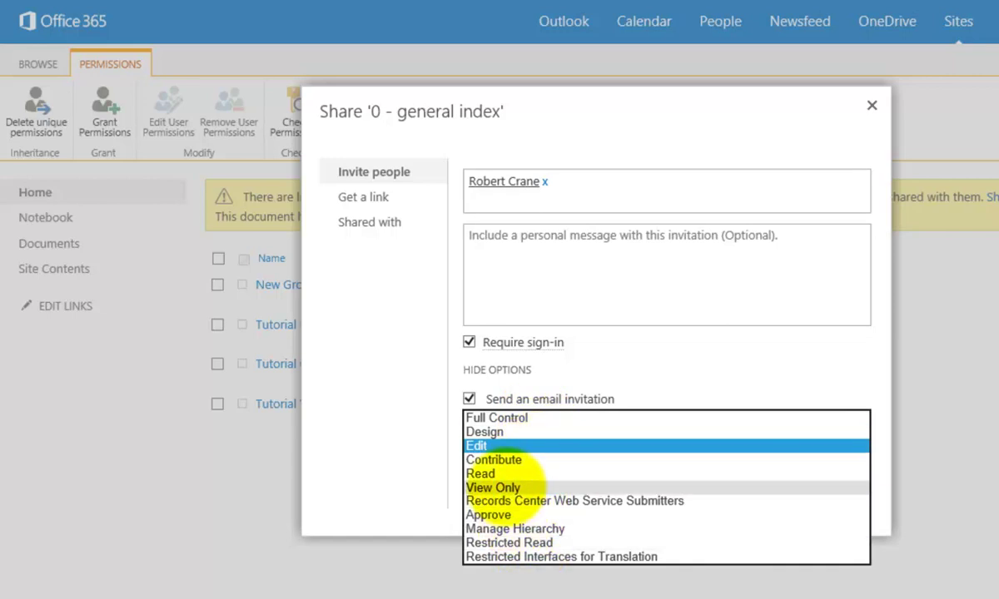
pyautogui.click(499, 515)
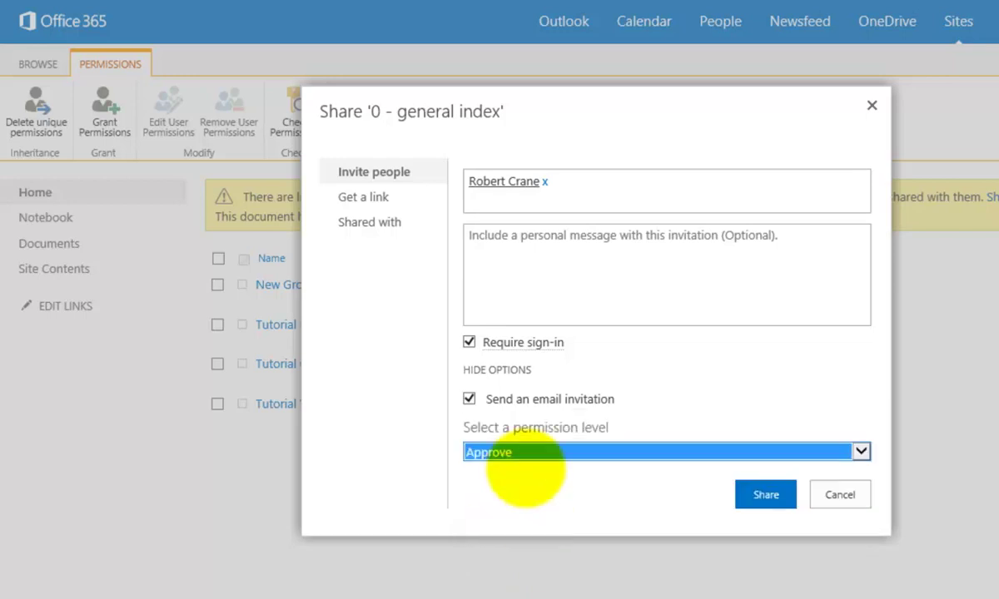
pyautogui.click(504, 398)
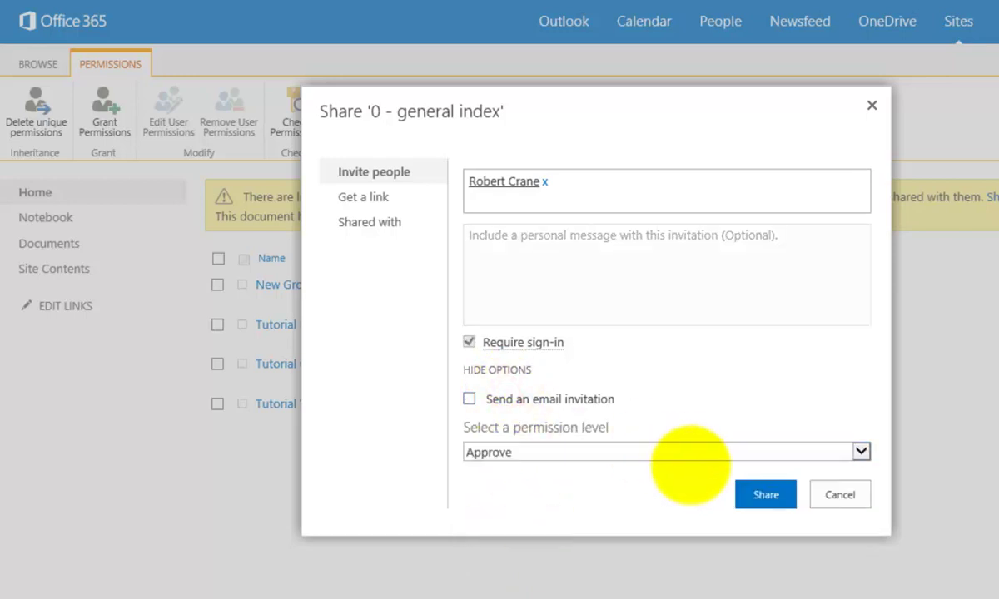
pyautogui.click(766, 494)
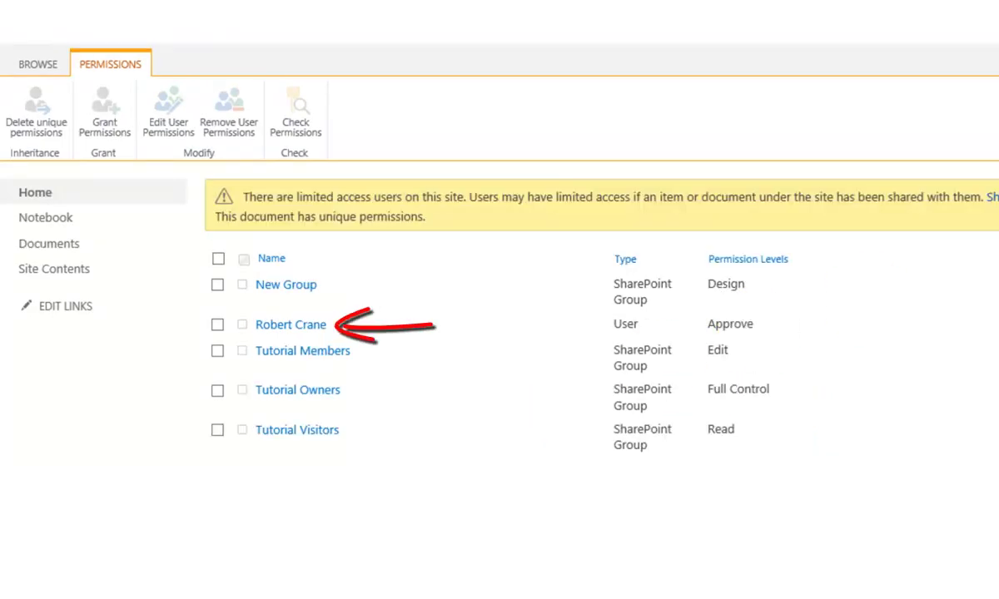
# Select the new Approve entry, then return to the Tutorial site's home page via the breadcrumb.
pyautogui.click(217, 324)
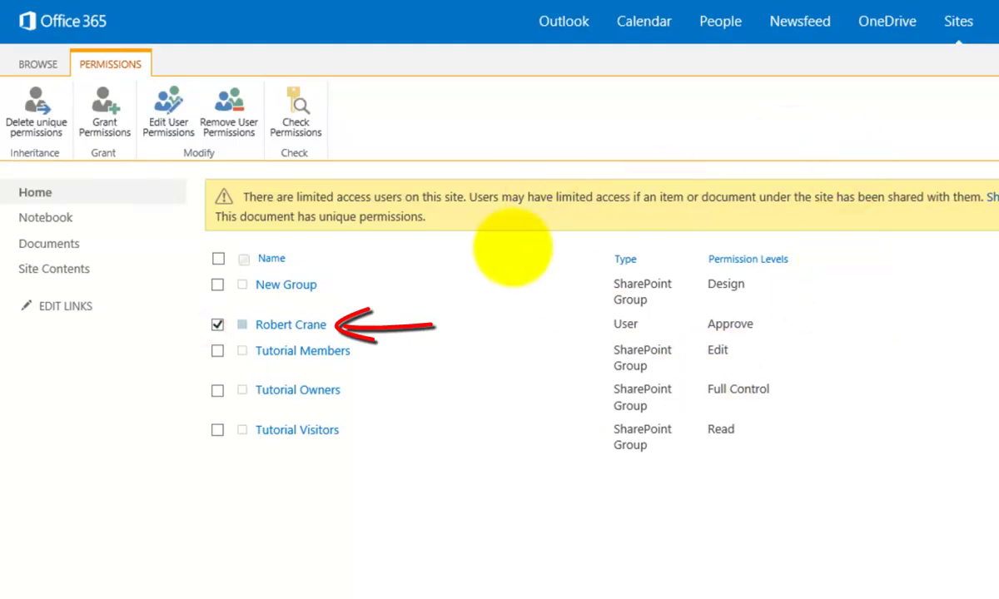
pyautogui.click(51, 61)
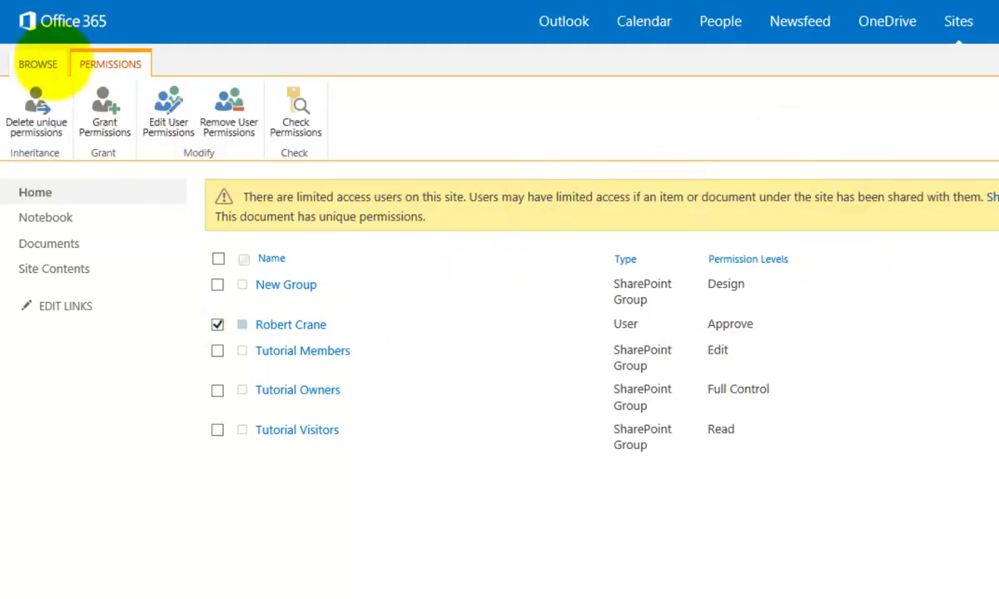
pyautogui.click(232, 104)
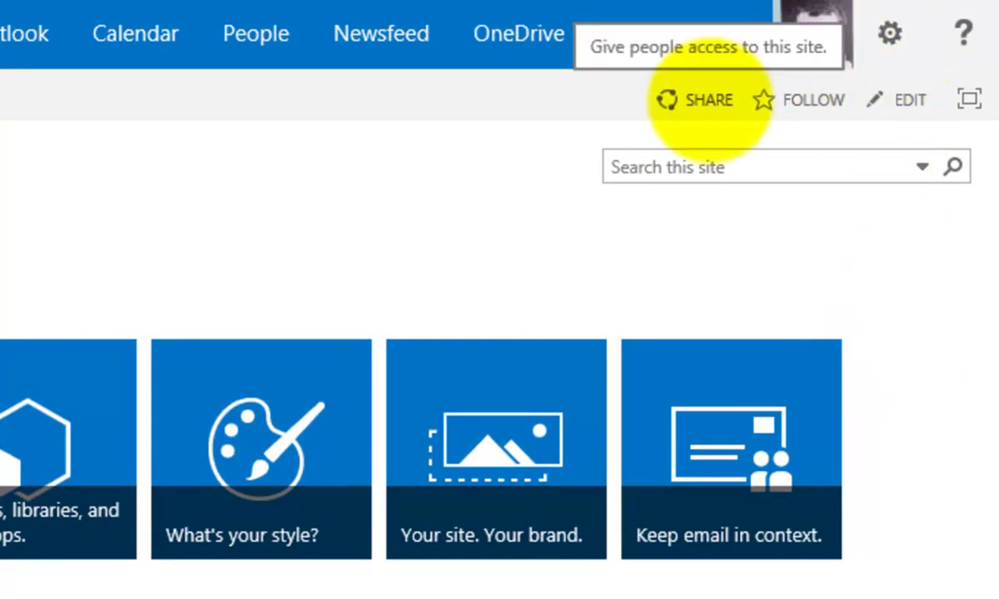
# Open Site settings and then Site permissions to view the Tutorial site's four groups.
pyautogui.click(890, 34)
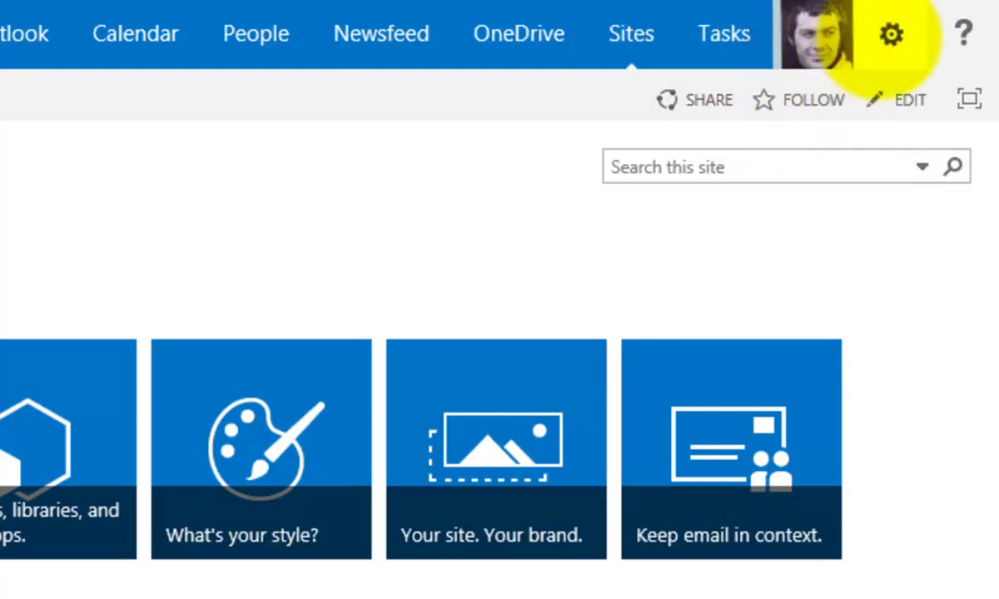
pyautogui.click(782, 554)
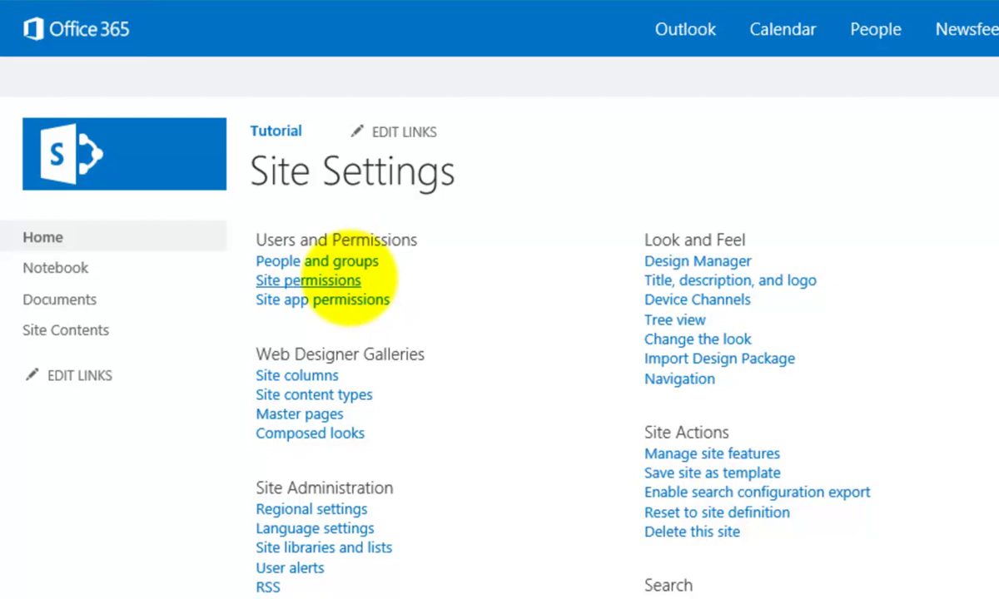
pyautogui.click(347, 280)
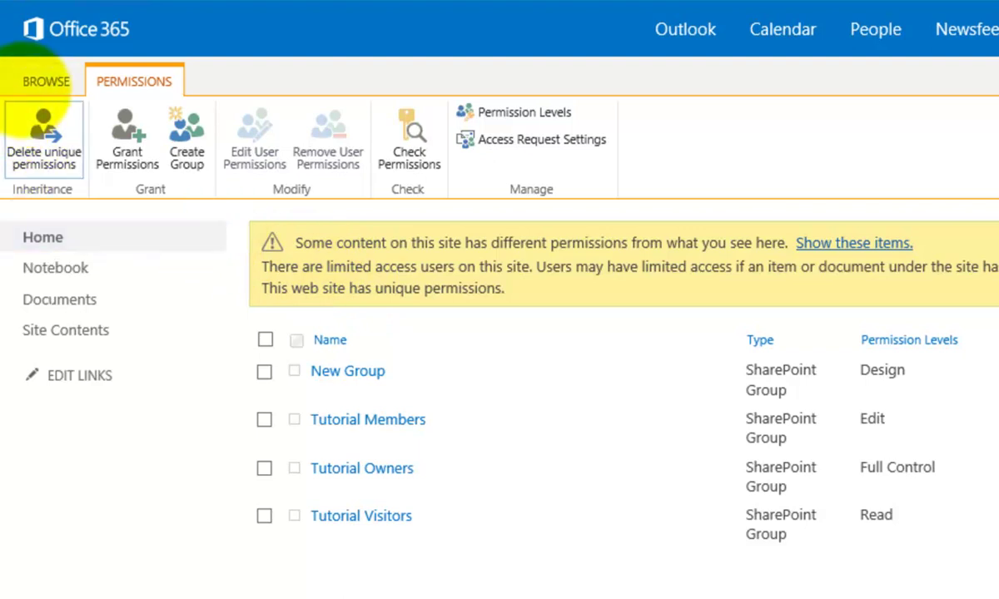
# Go back to the Tutorial home page and open Documents, showing 0 - general index.
pyautogui.click(41, 81)
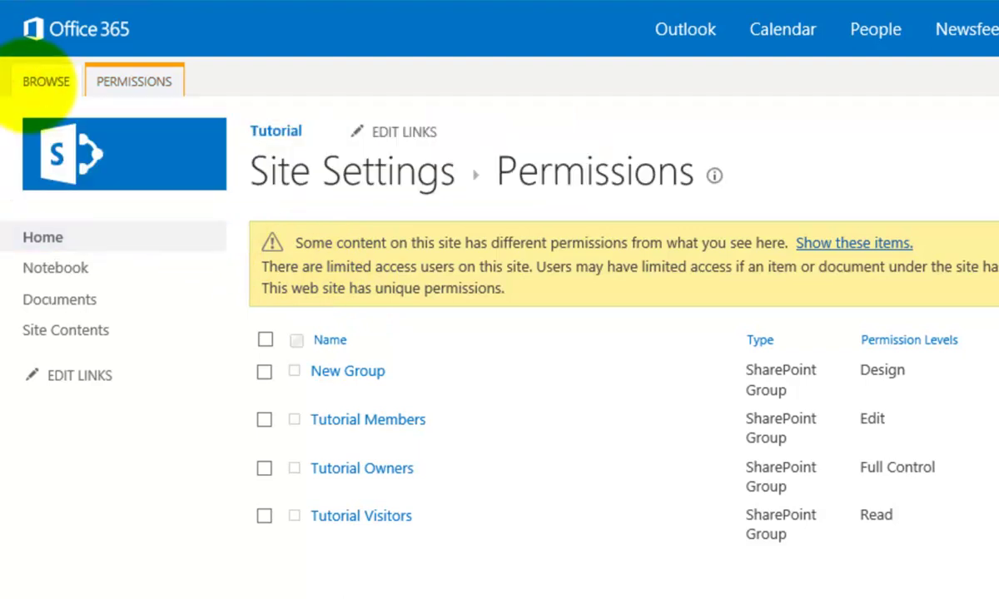
pyautogui.click(34, 237)
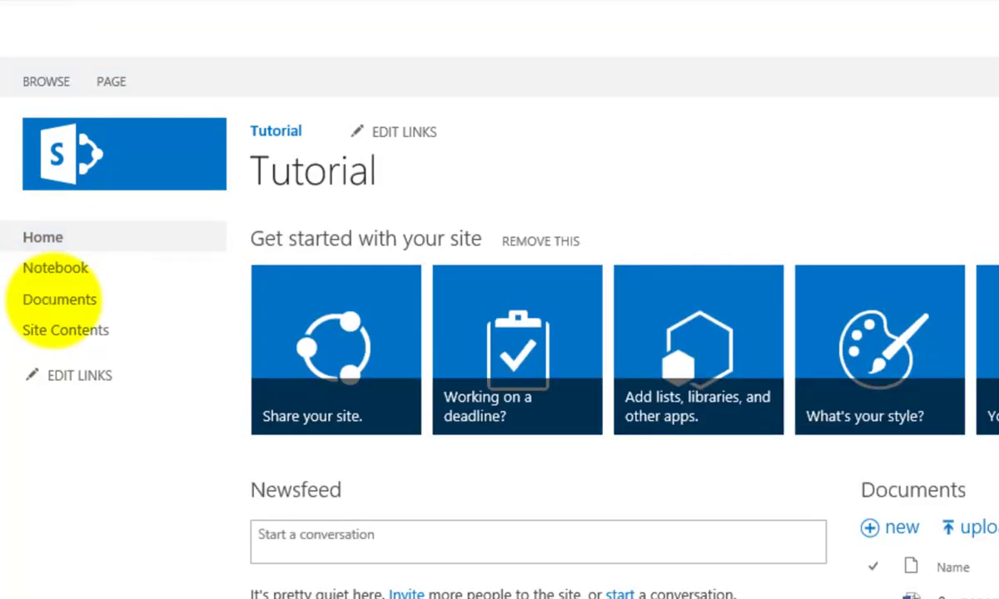
pyautogui.click(52, 291)
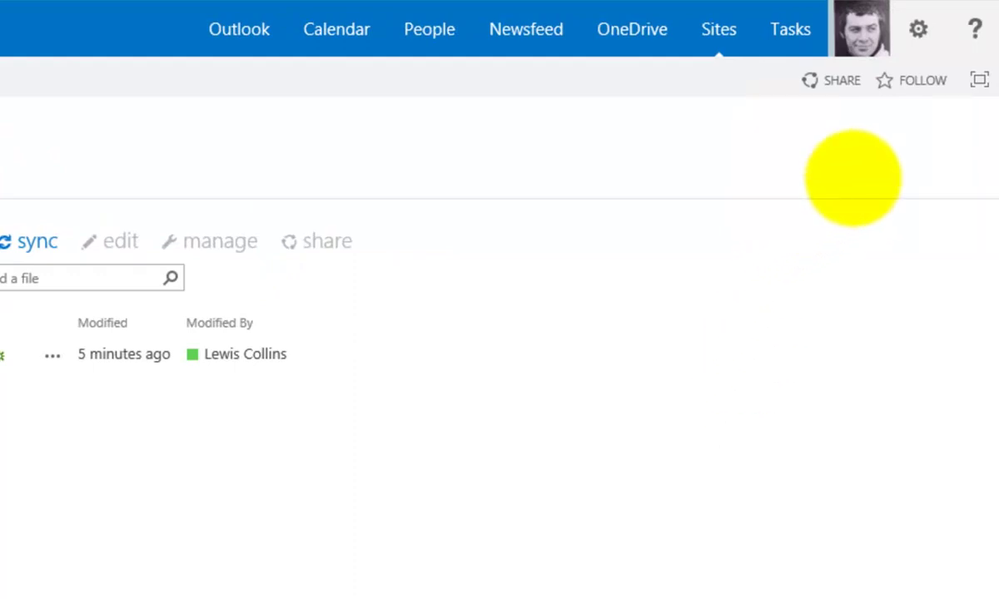
# Open the Documents library's permissions page via Library Settings, showing four groups inherited from the Tutorial site.
pyautogui.click(831, 145)
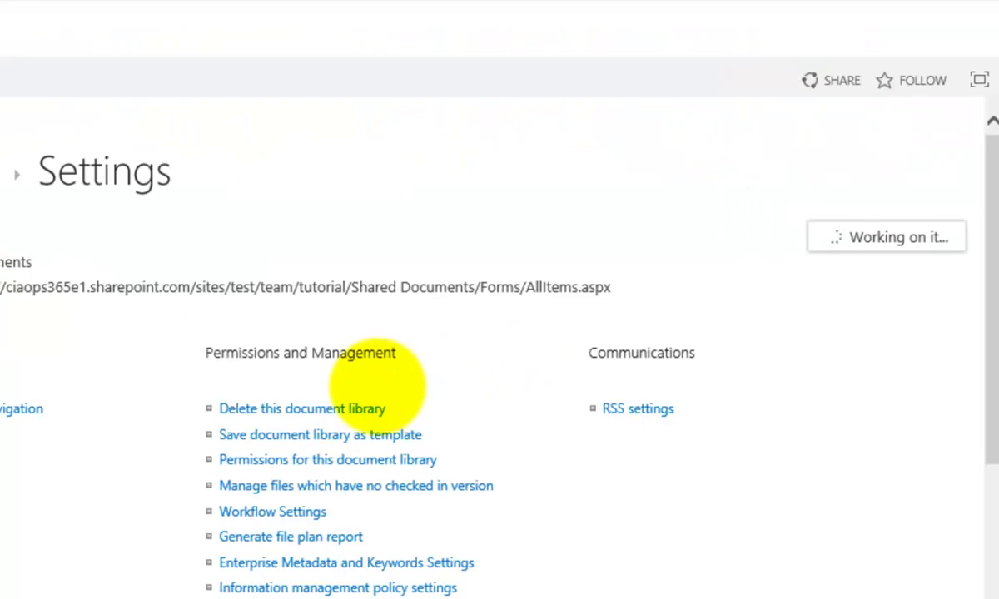
pyautogui.click(347, 460)
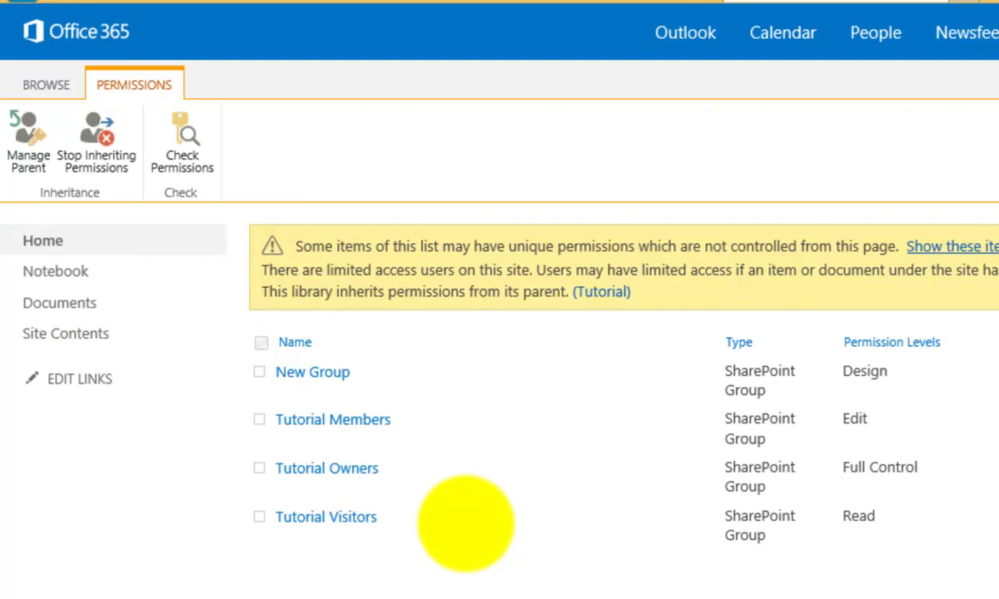
pyautogui.click(48, 239)
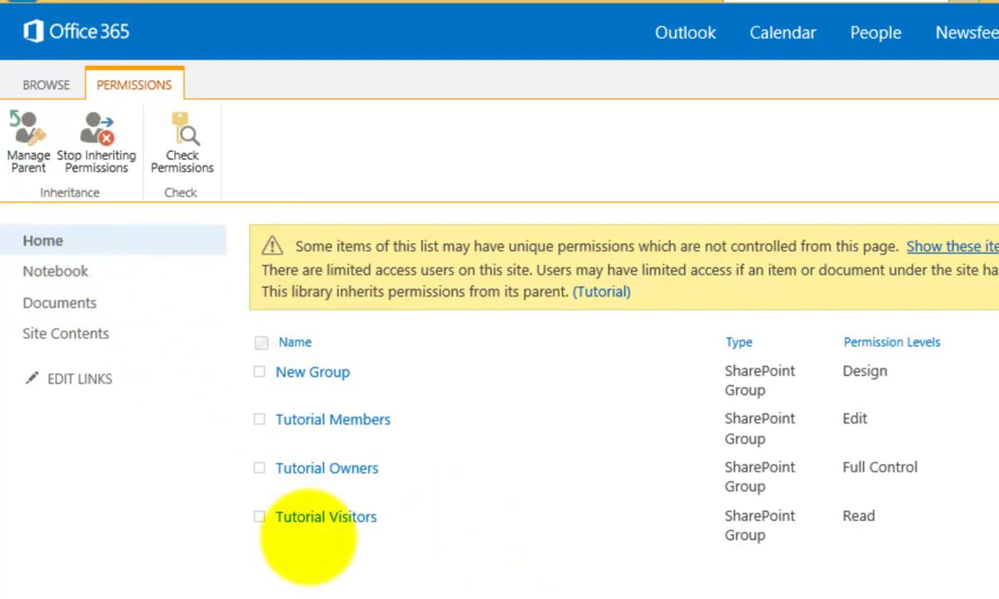